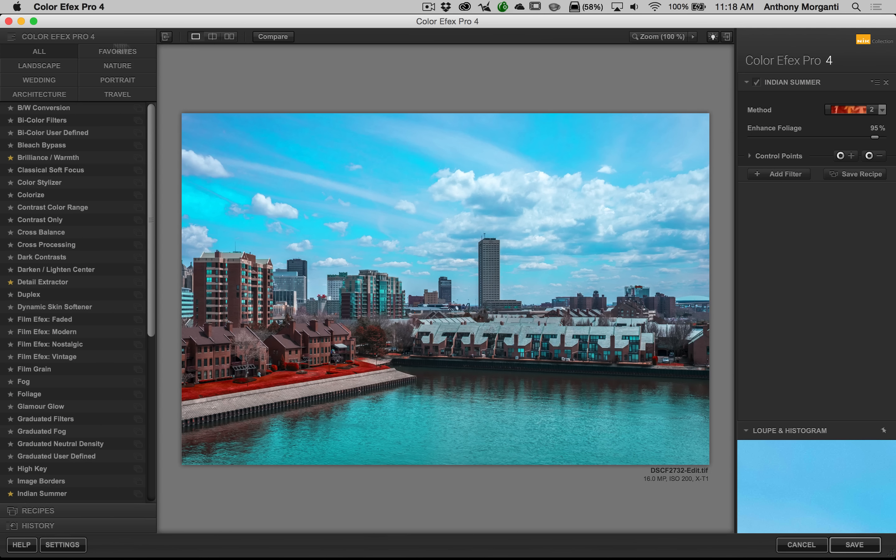
- Look through the filter lists of the Landscape, Wedding, Architecture, Favorites, Nature and Portrait categories, returning to Landscape
click(38, 67)
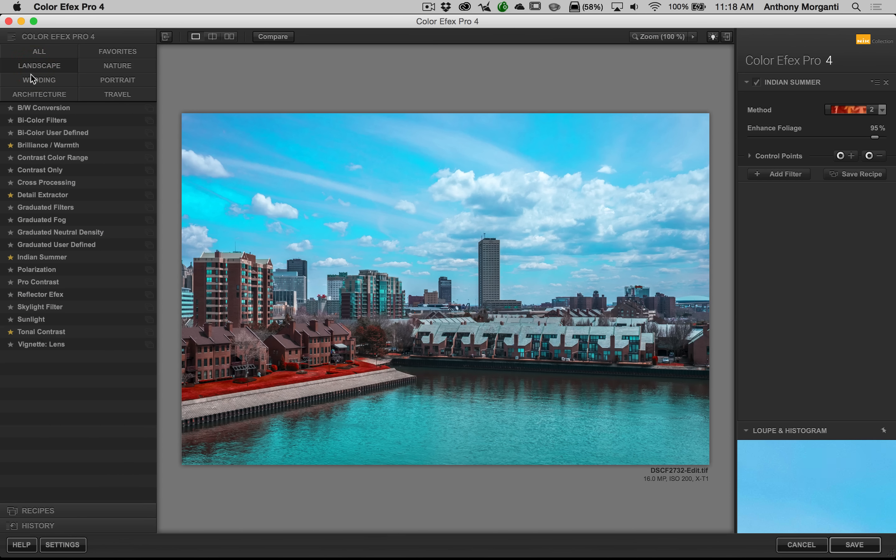
click(32, 80)
click(35, 95)
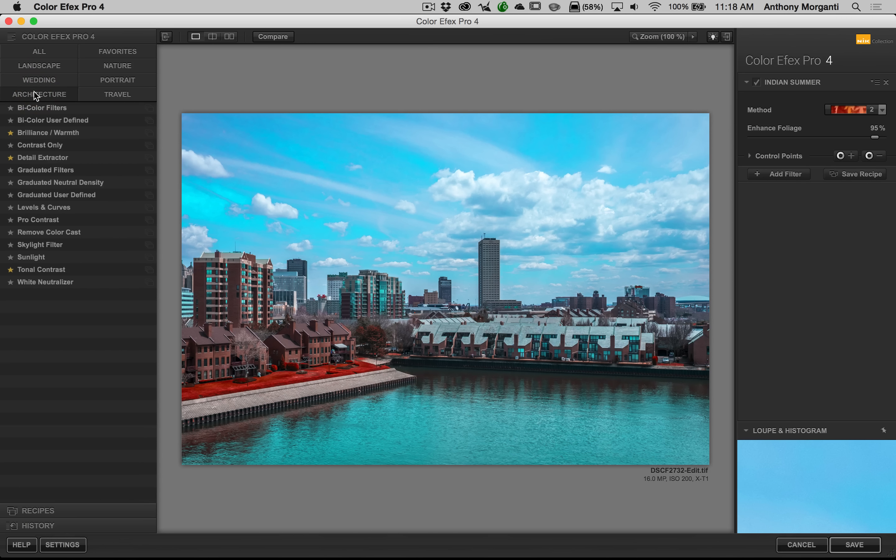
click(43, 84)
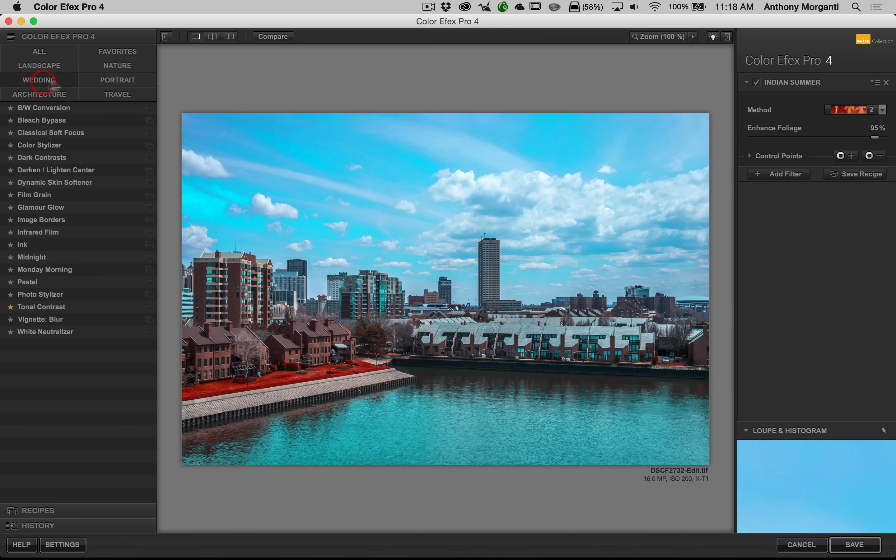
click(111, 54)
click(109, 69)
click(109, 82)
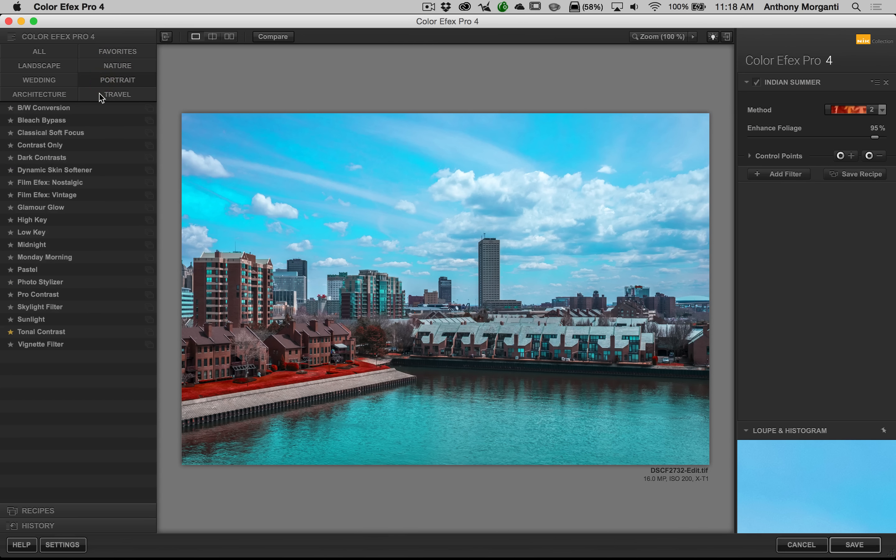
click(49, 66)
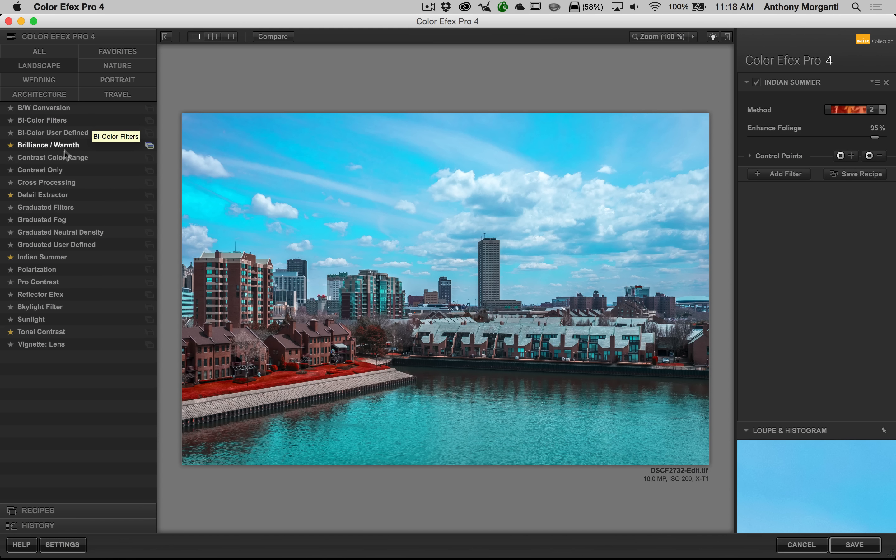
- Review the Wedding, Favorites, Nature, Portrait and Travel filter categories and finish with the Landscape list shown
click(37, 80)
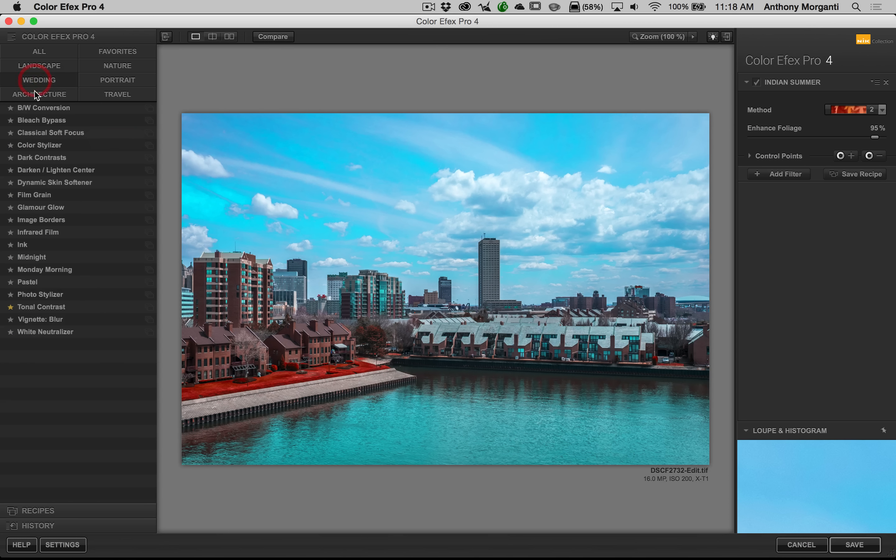
click(116, 55)
click(114, 66)
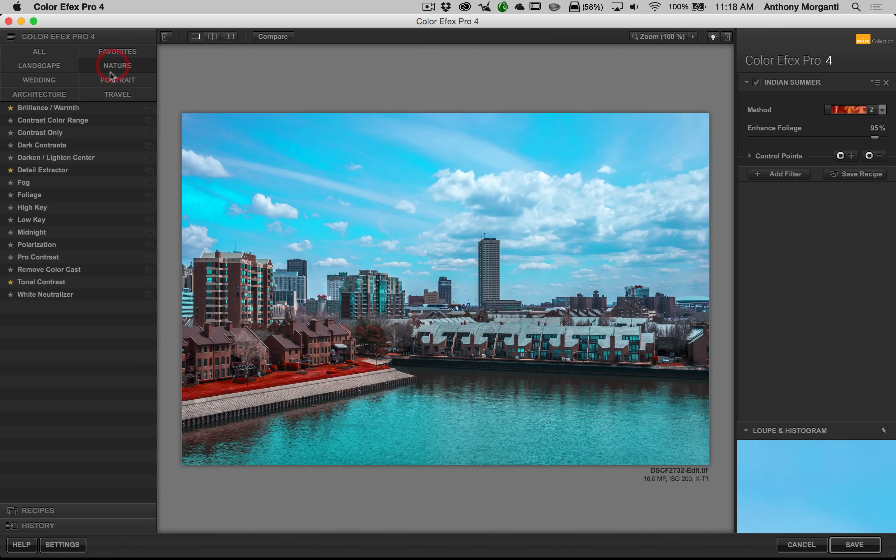
click(107, 81)
click(104, 96)
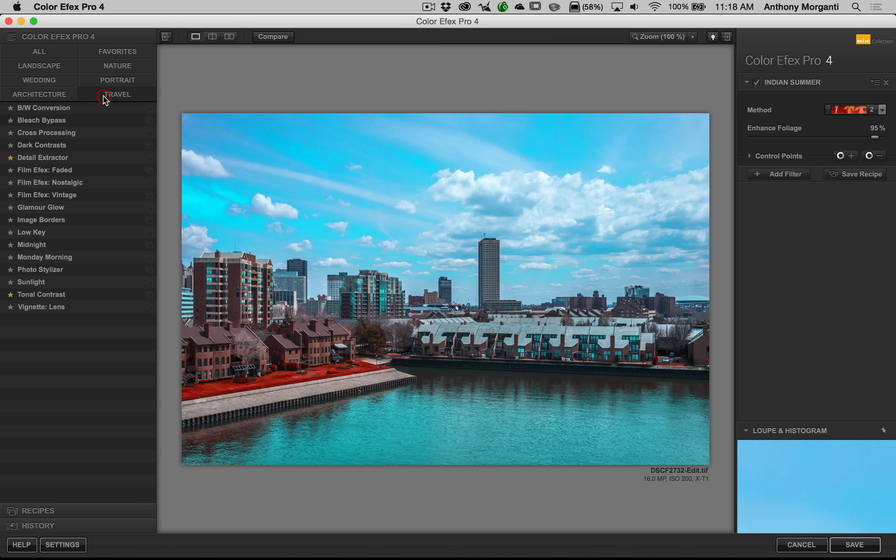
click(40, 67)
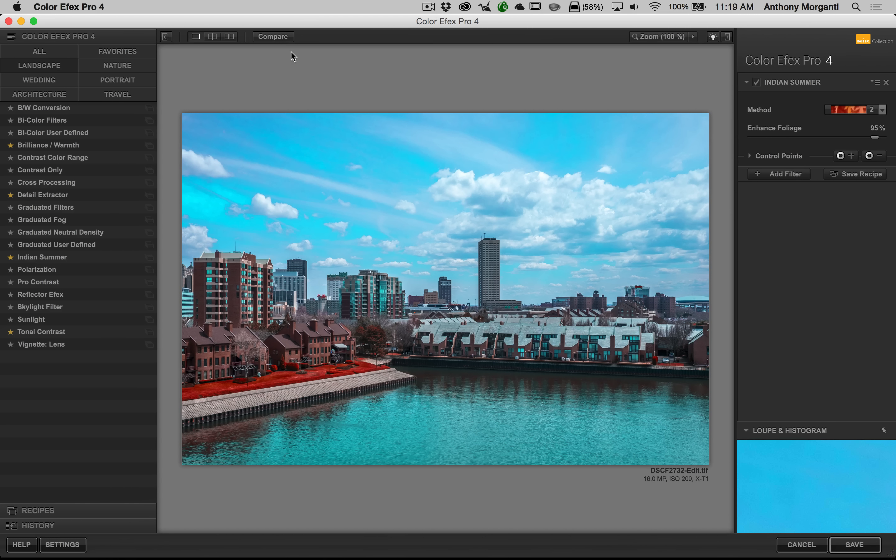
- Compare the Indian Summer result with the original image, ending on the filtered version
click(274, 37)
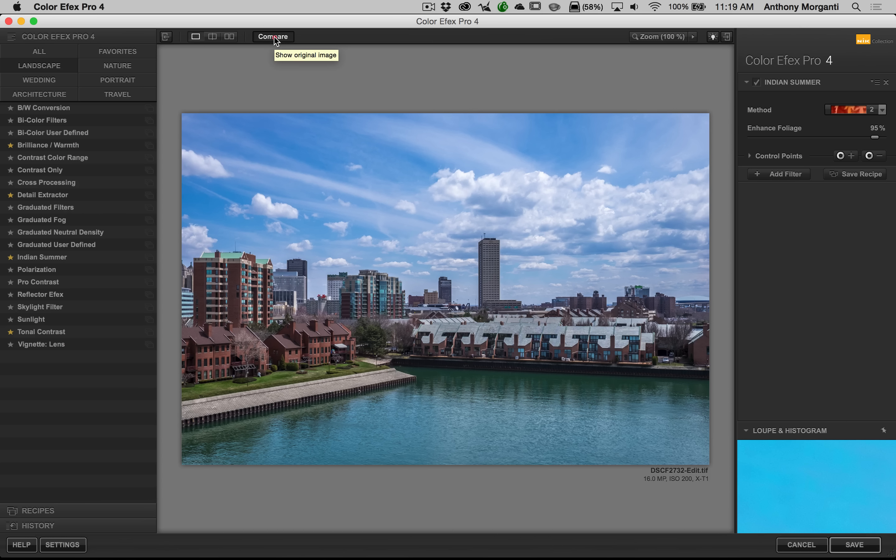
click(275, 37)
click(274, 37)
click(274, 37)
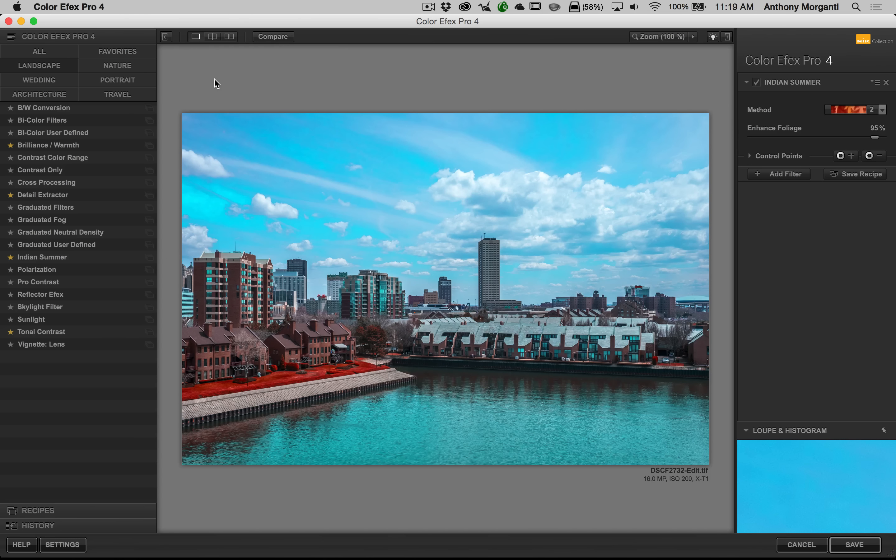
- Compare before and after in the split preview and in the dual-image view, switching the dual view to a side-by-side arrangement
click(212, 37)
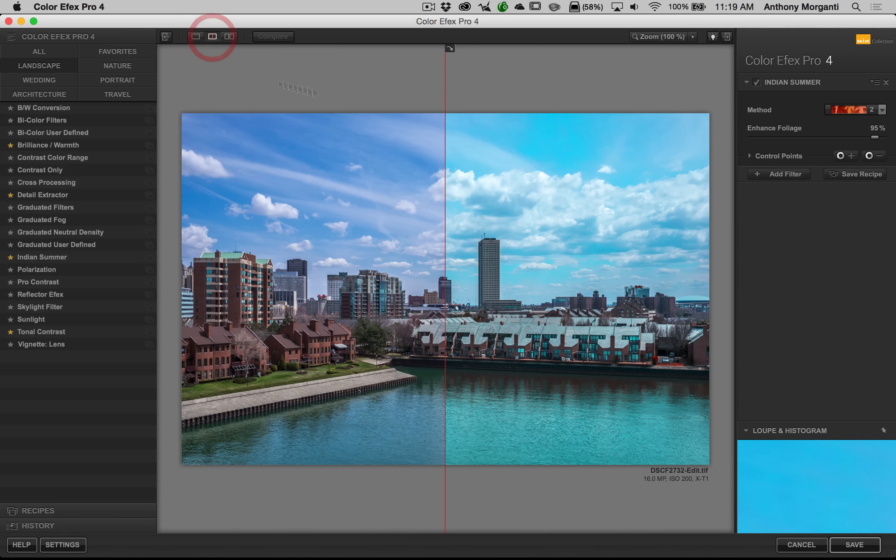
mouse_move(444, 89)
mouse_down()
mouse_move(336, 91)
mouse_move(566, 96)
mouse_move(304, 101)
mouse_move(503, 93)
mouse_move(335, 92)
mouse_move(482, 93)
mouse_move(441, 95)
mouse_up()
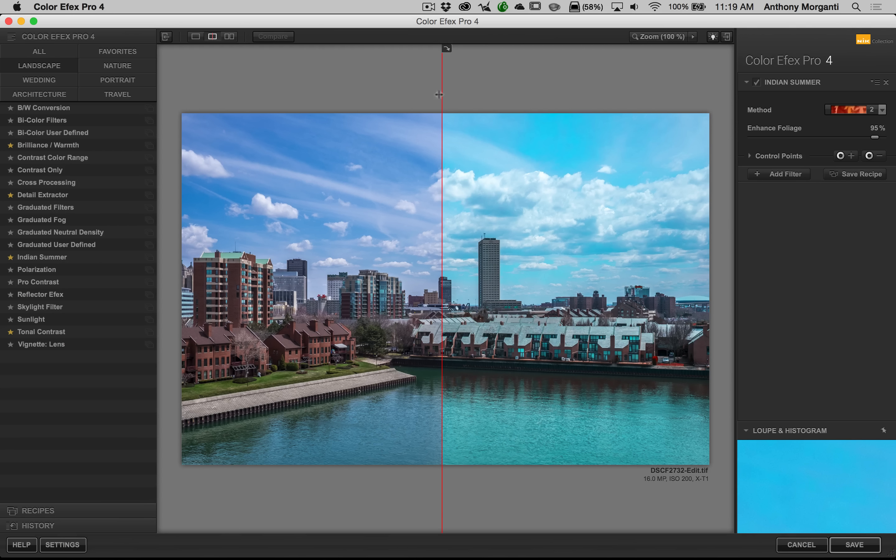
click(227, 38)
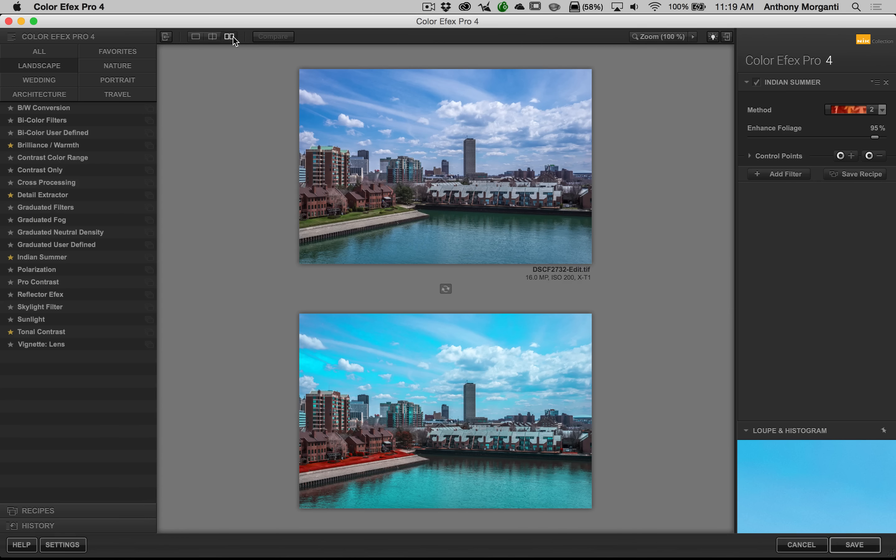
click(446, 290)
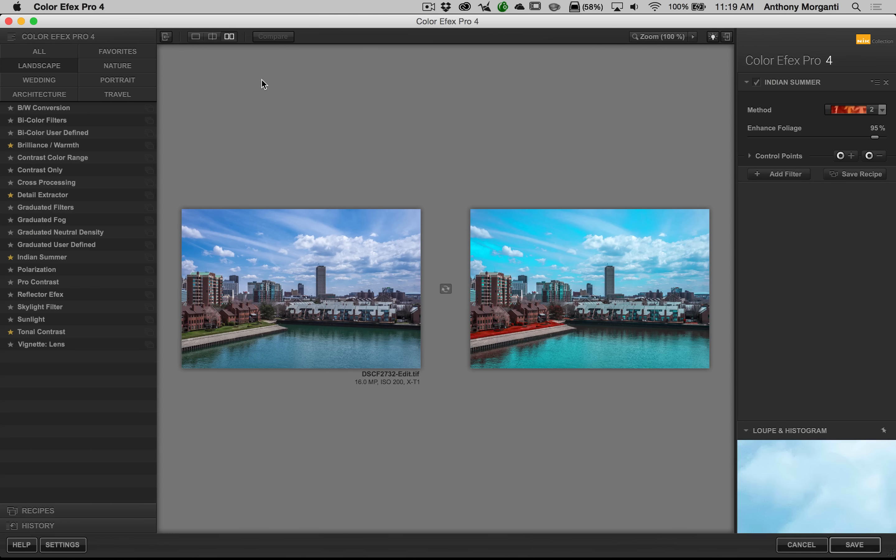
- Return to the single-image preview, and hide and restore the filter list
click(196, 37)
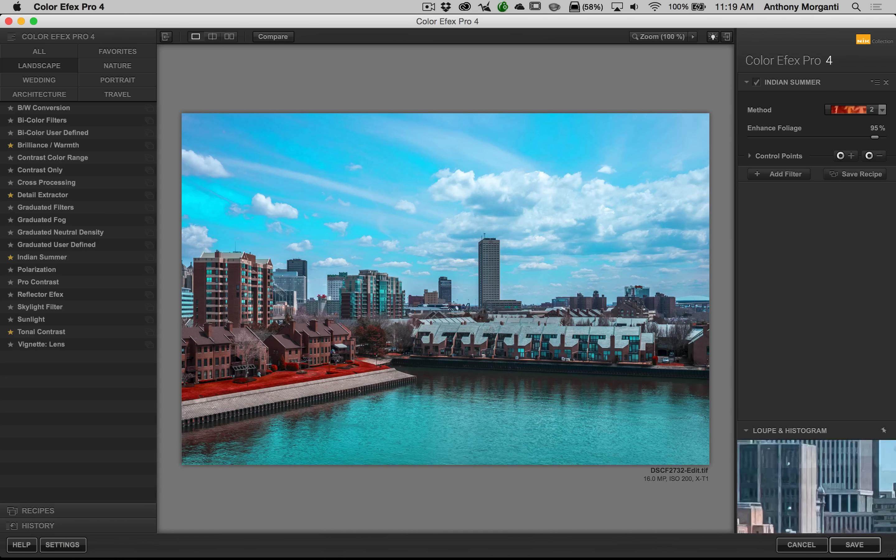
click(166, 38)
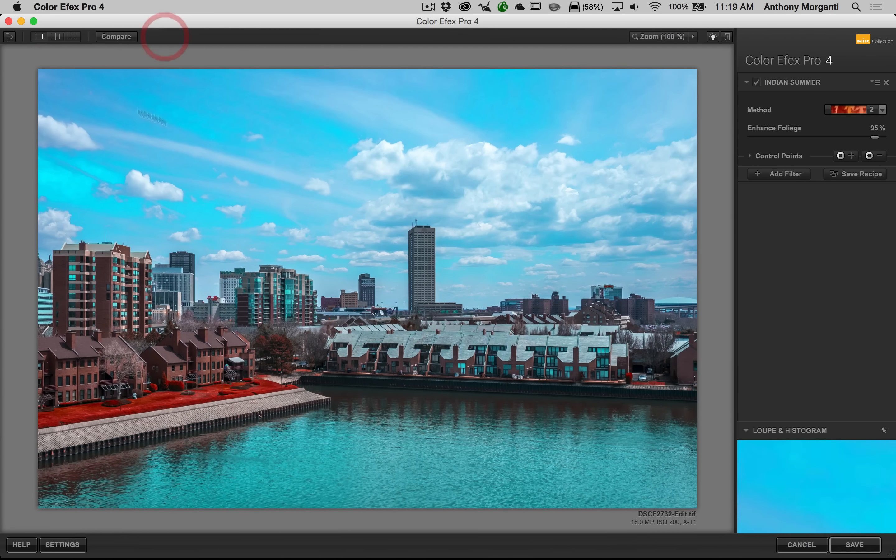
click(8, 39)
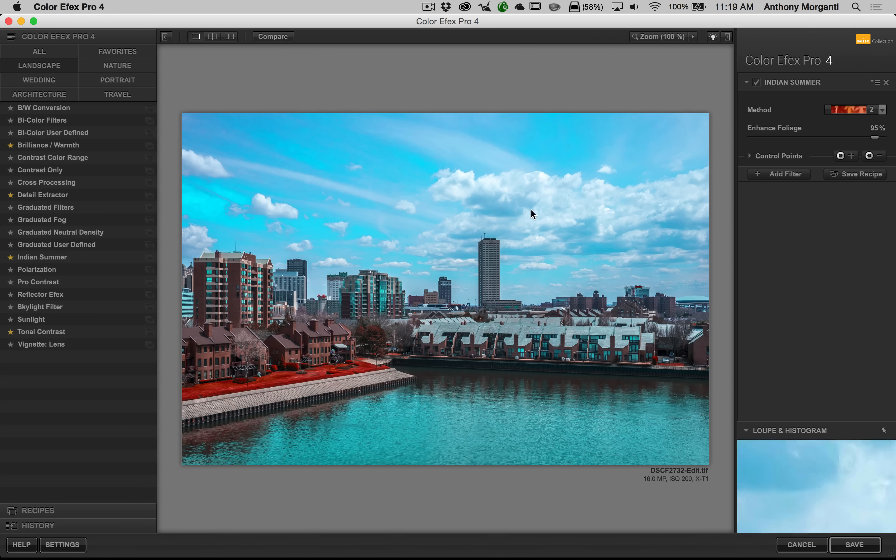
- Inspect the red brick houses and lawn at 100 % zoom, return to the full image, and check the available zoom levels
click(678, 37)
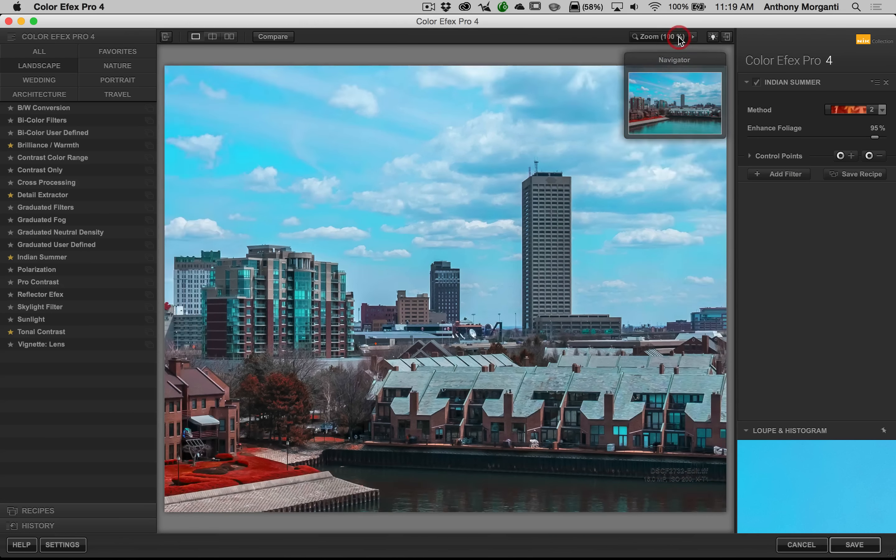
click(680, 37)
click(680, 36)
drag(682, 96, 659, 105)
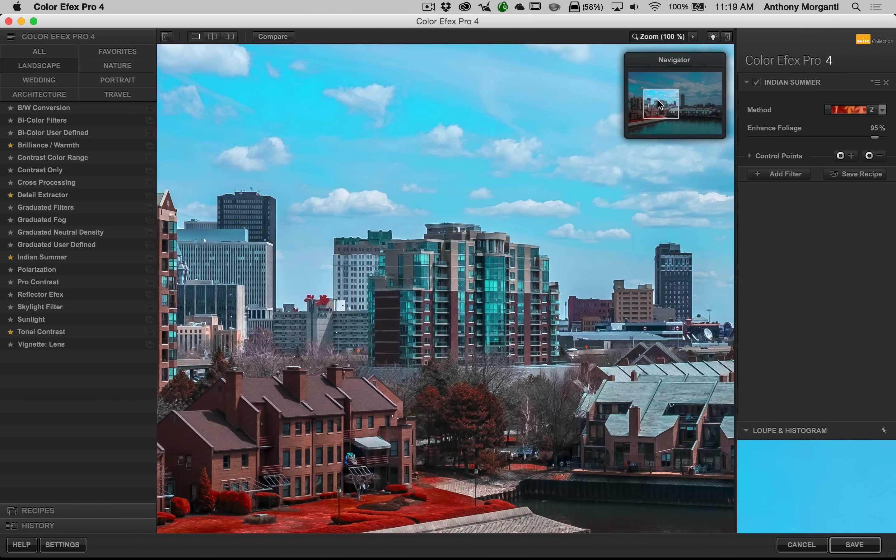
click(671, 37)
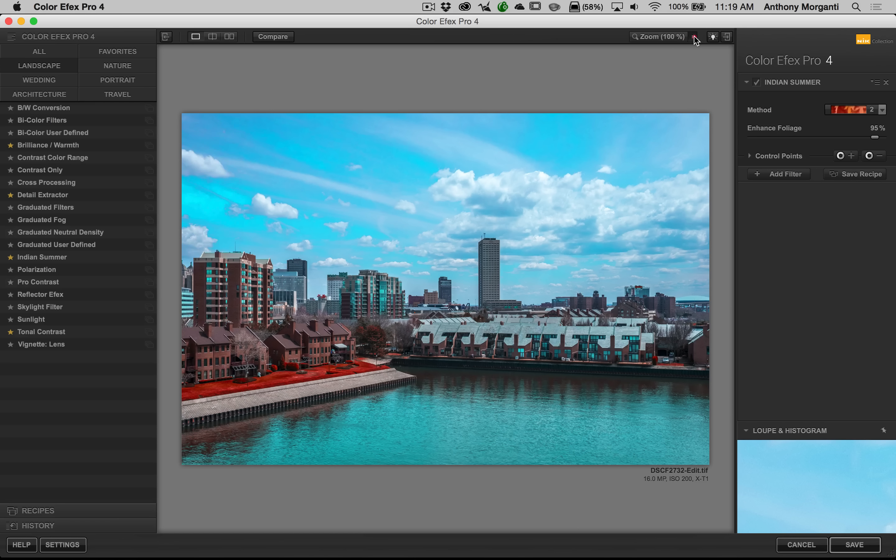
click(695, 37)
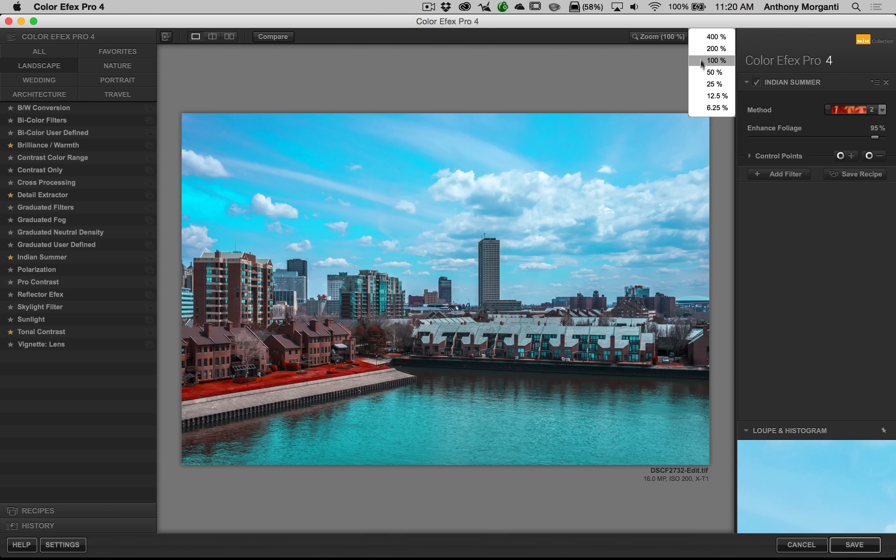
click(664, 66)
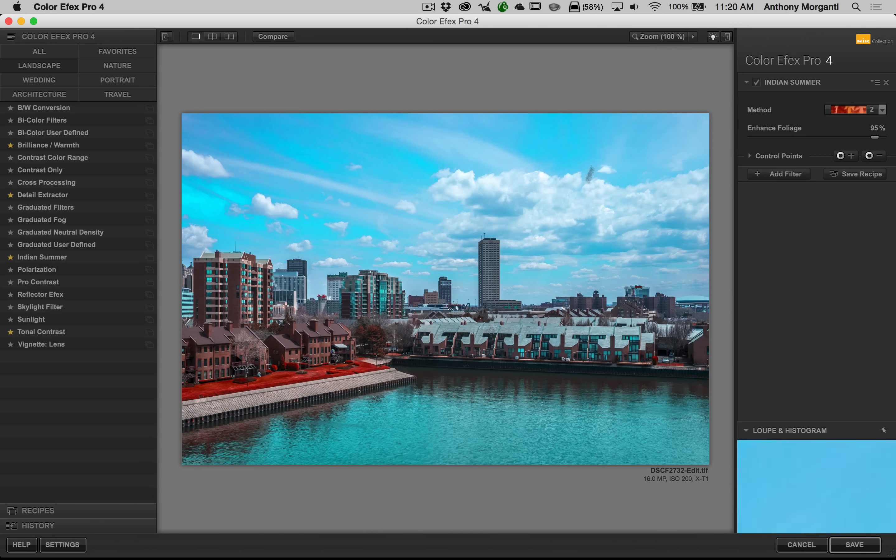
- Cycle the preview's background colour through its options, including black, and return it to gray
click(712, 37)
click(712, 38)
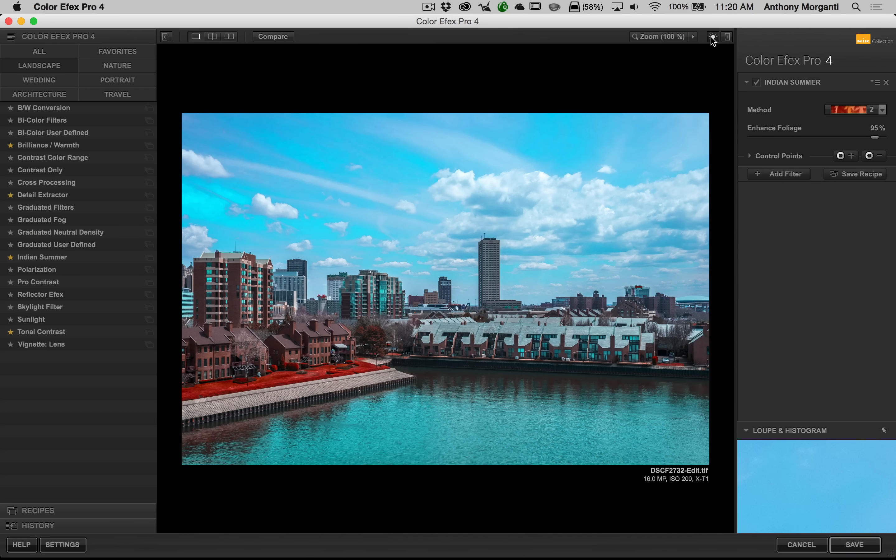
click(713, 37)
click(712, 37)
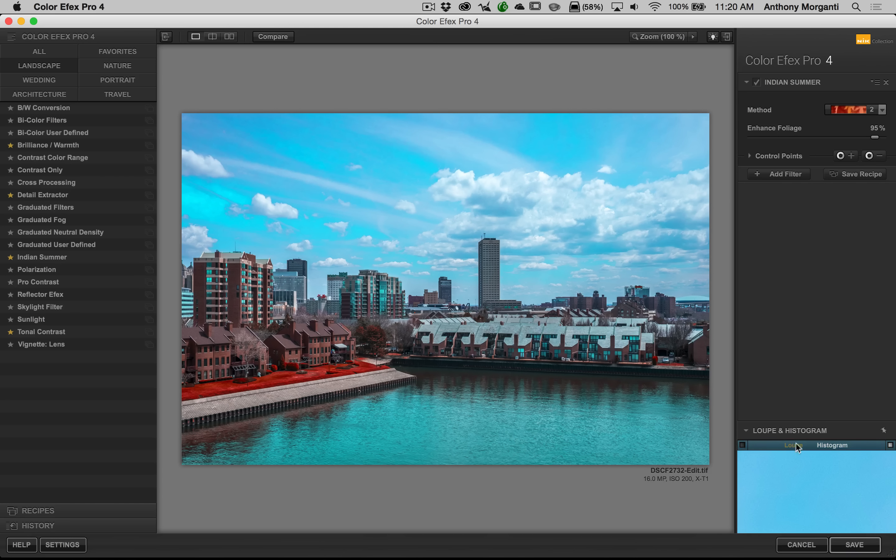
- Show the histogram instead of the loupe, and collapse and re-expand the Loupe & Histogram section
mouse_move(794, 476)
click(833, 447)
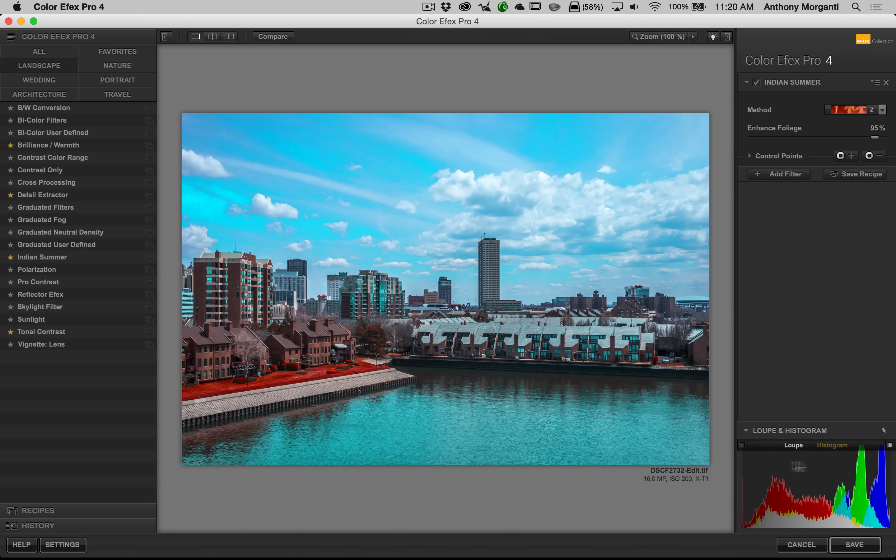
click(746, 430)
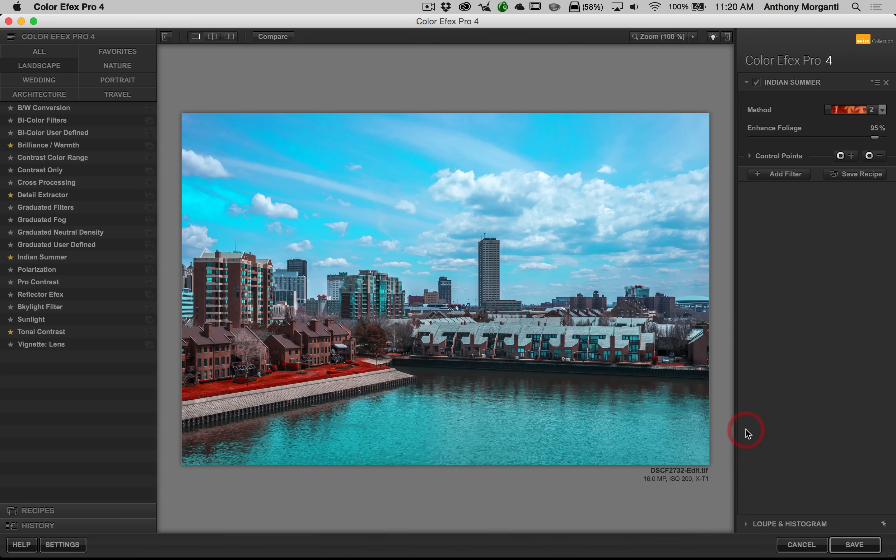
click(747, 525)
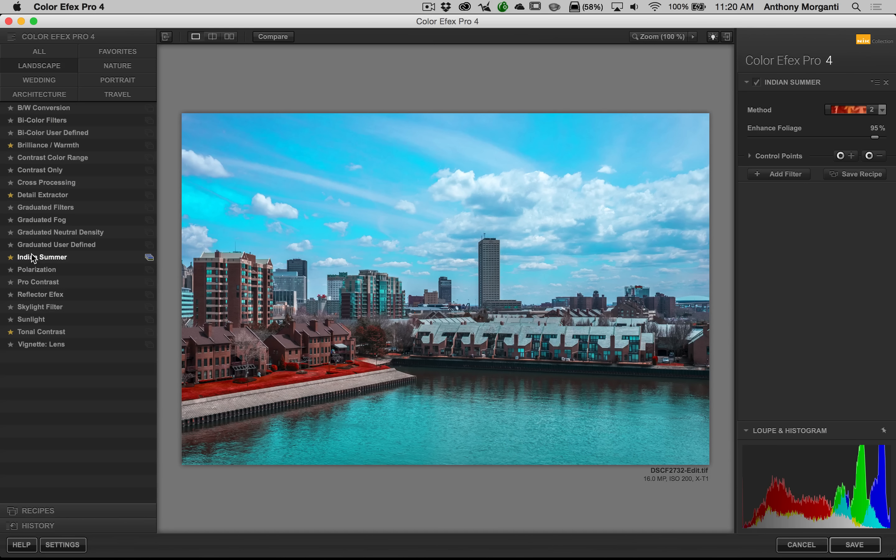
- Replace the Indian Summer filter with Detail Extractor
click(38, 197)
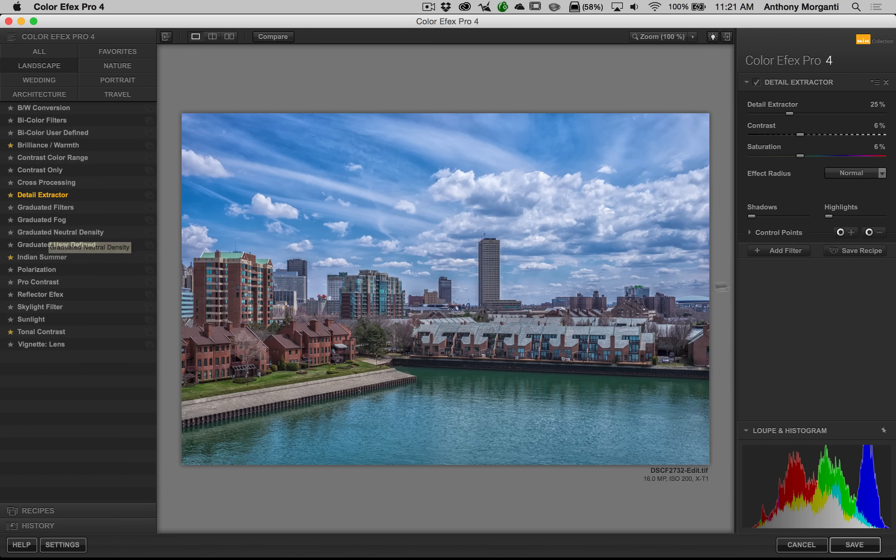
- Add Tonal Contrast as a second filter on top of Detail Extractor, and remove it again
click(774, 252)
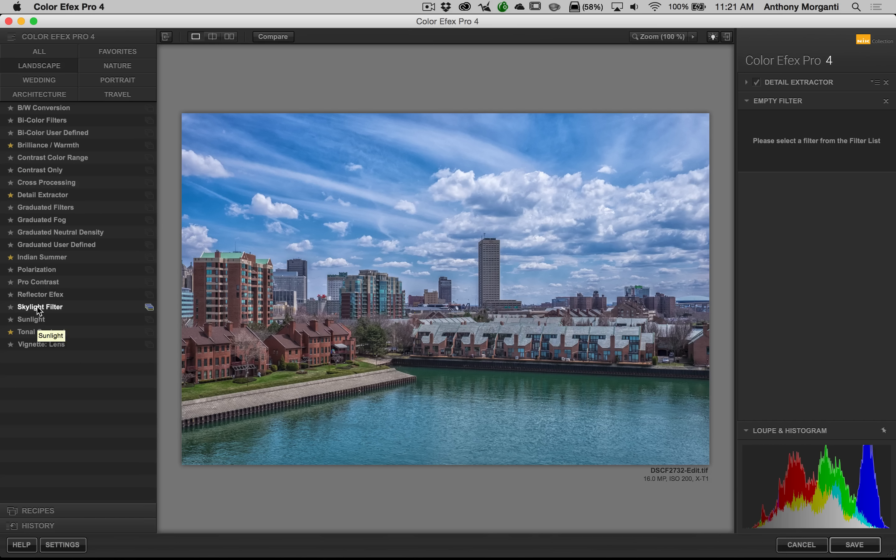
click(36, 332)
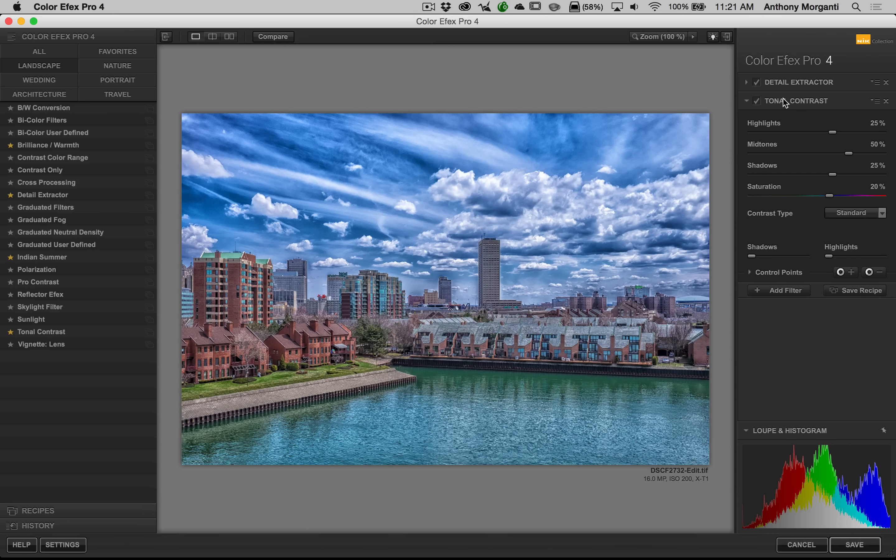
click(887, 101)
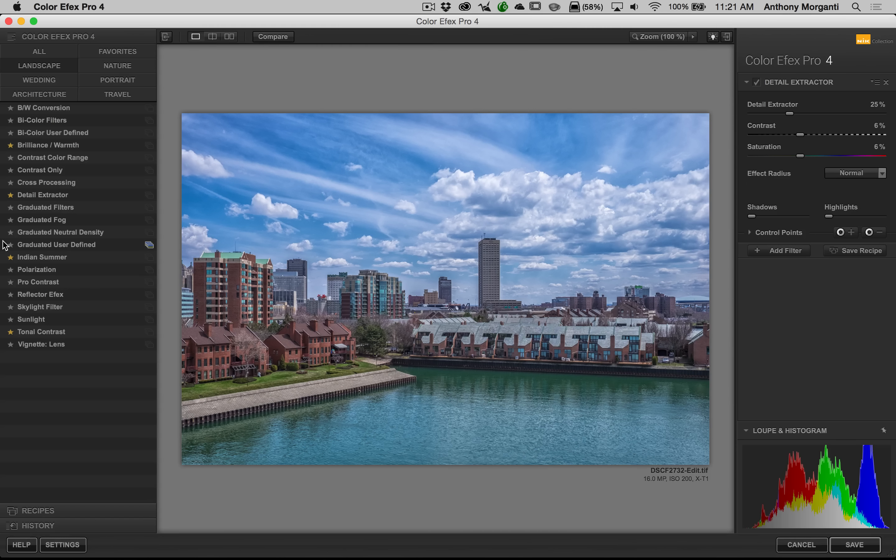
- Stack the Graduated Neutral Density filter directly from the filter list on top of Detail Extractor, and remove it again
key(shift)
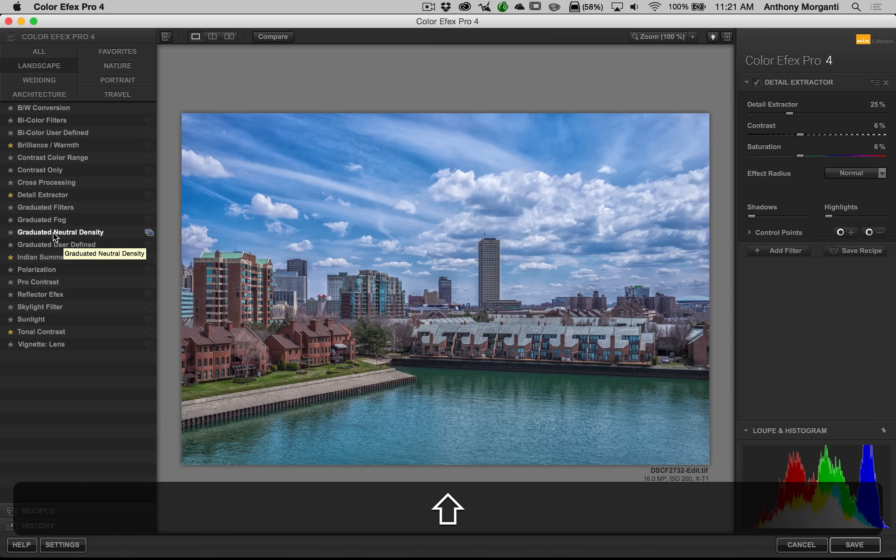
shift+click(54, 232)
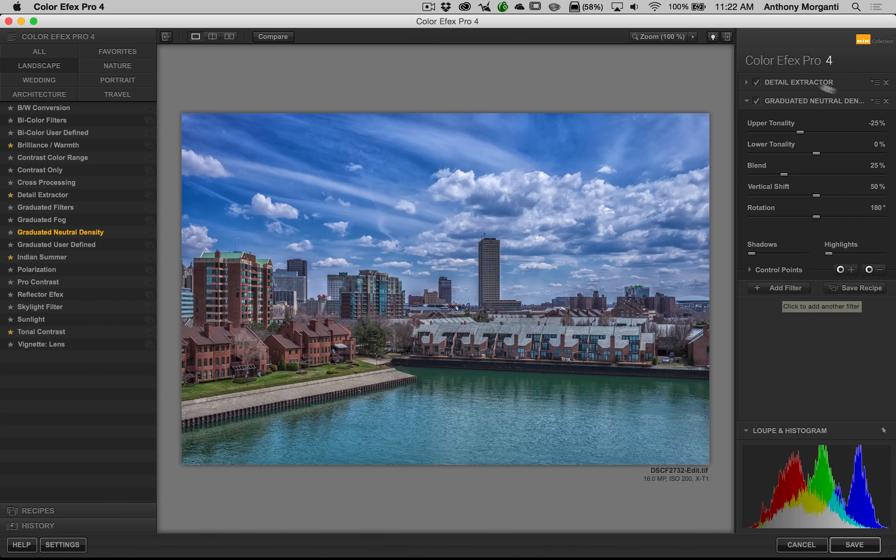
click(886, 101)
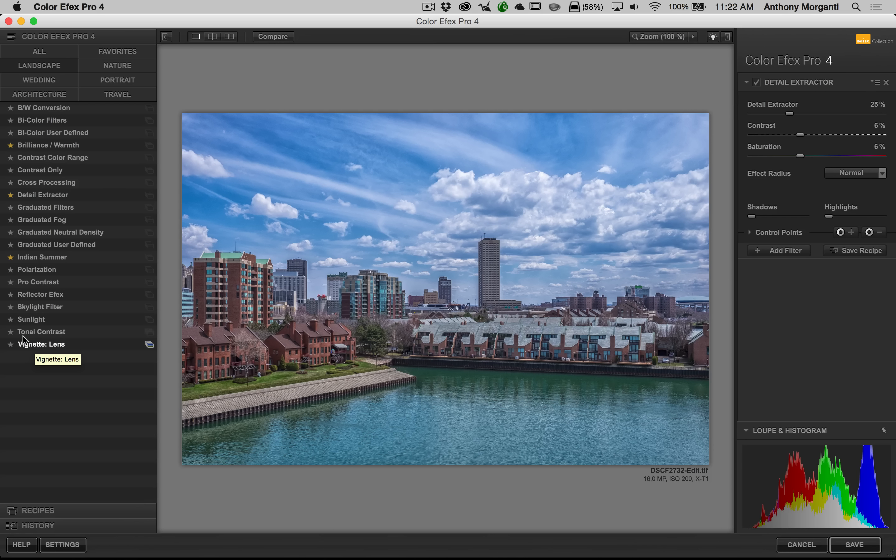
- Mark the Tonal Contrast filter as a favorite, and check the Favorites list before returning to the Landscape filters
click(11, 332)
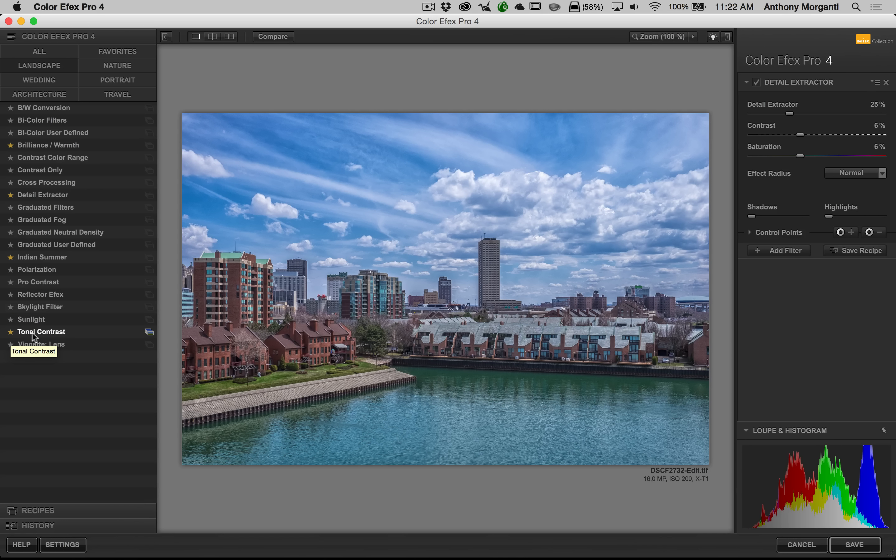
click(105, 52)
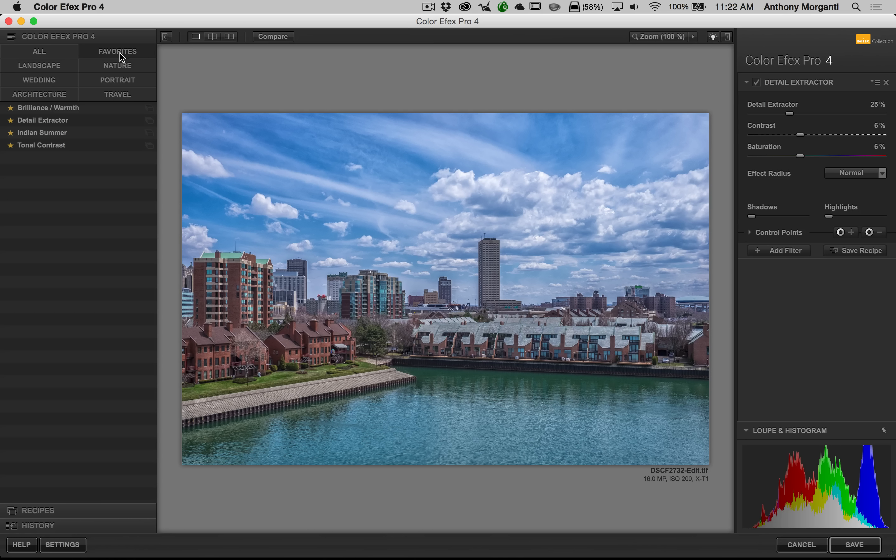
click(36, 68)
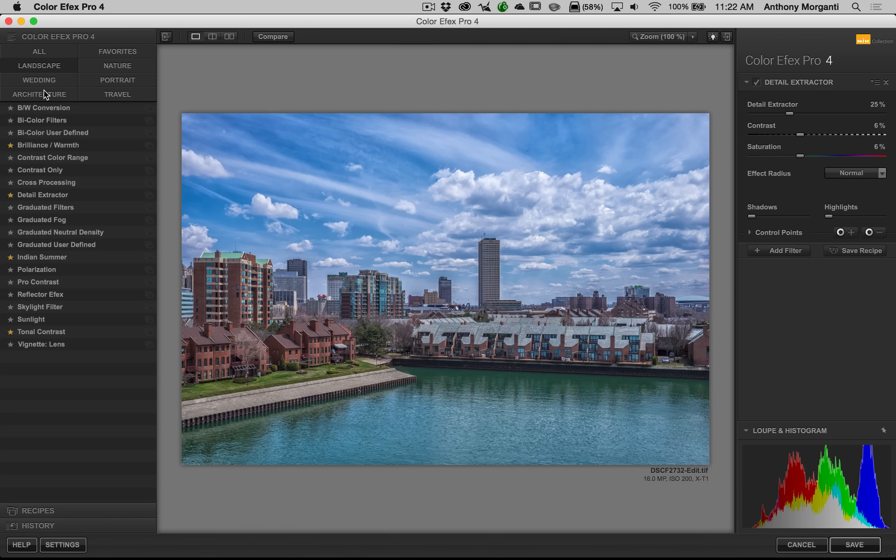
- Try the Contrast Only, Detail Extractor and Graduated Fog filters in turn to compare which adjustment controls each one offers
click(48, 170)
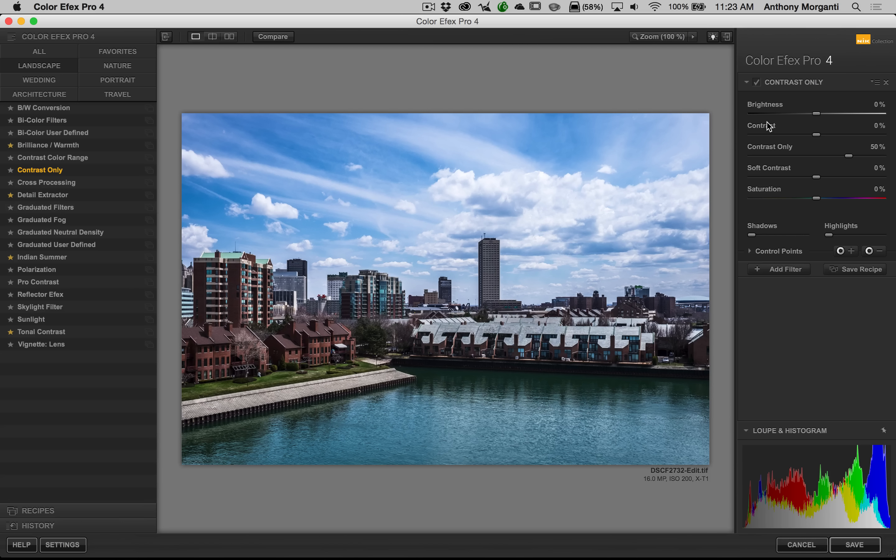
click(41, 196)
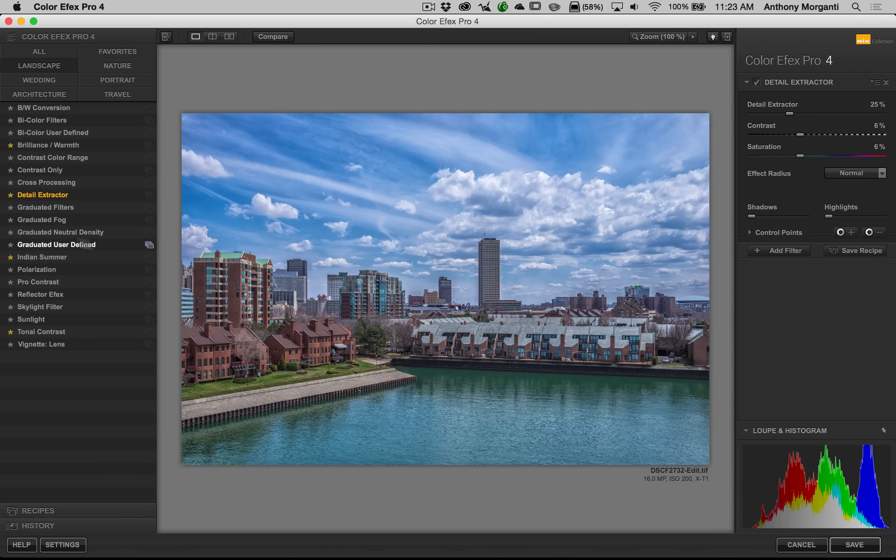
click(42, 220)
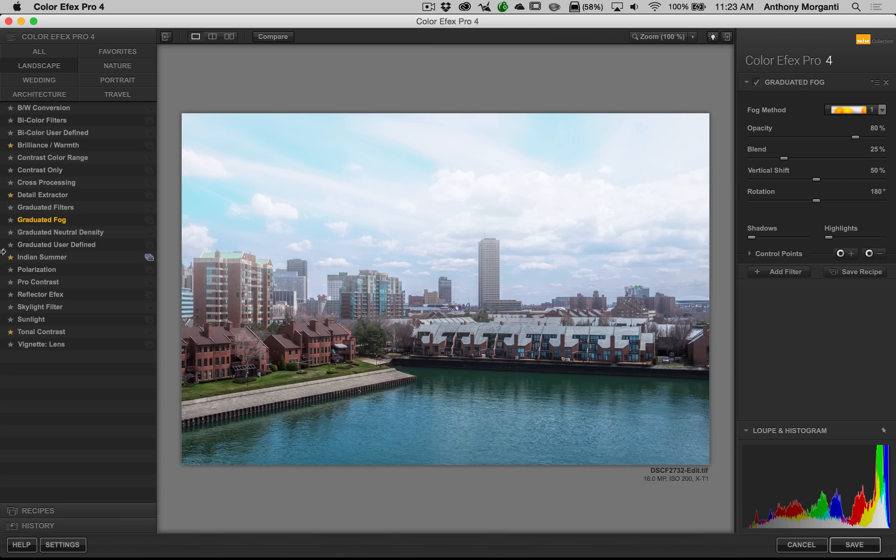
- Switch to the Graduated User Defined filter and change its color to a muted purple using the color wheel
click(67, 246)
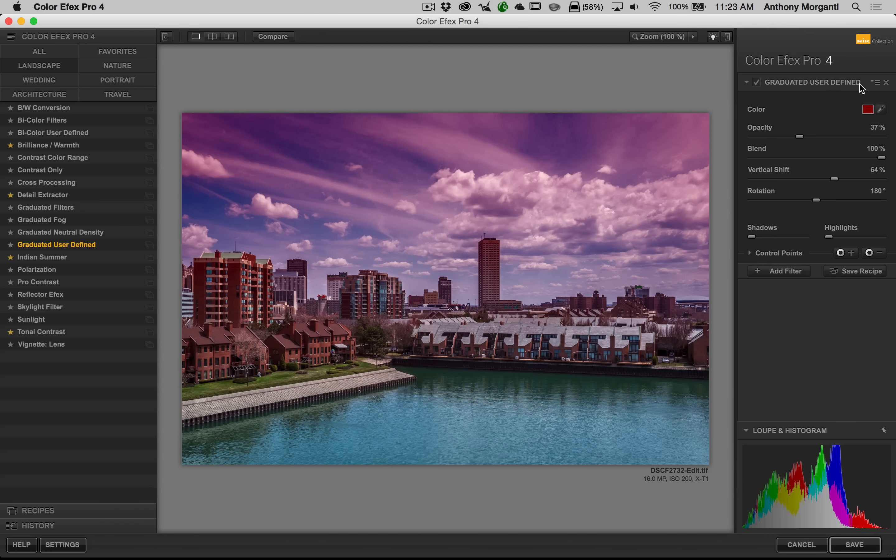
click(868, 110)
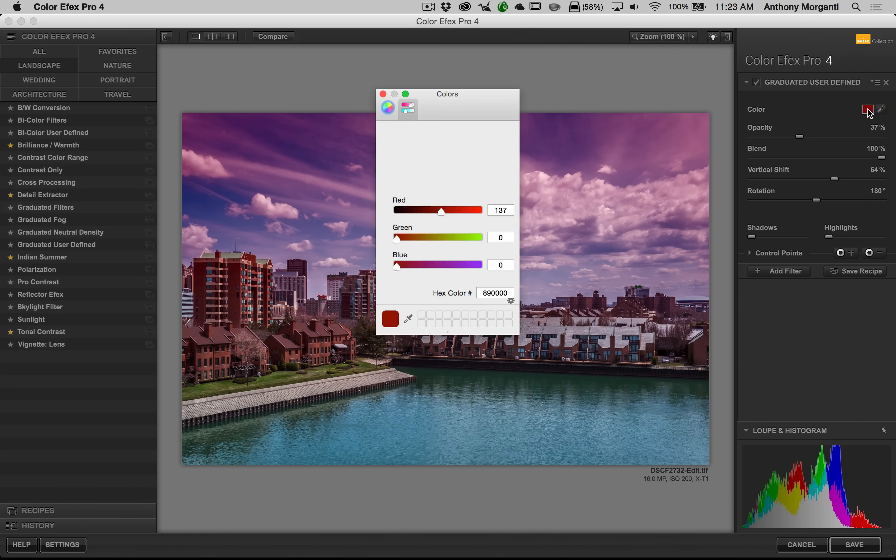
click(388, 108)
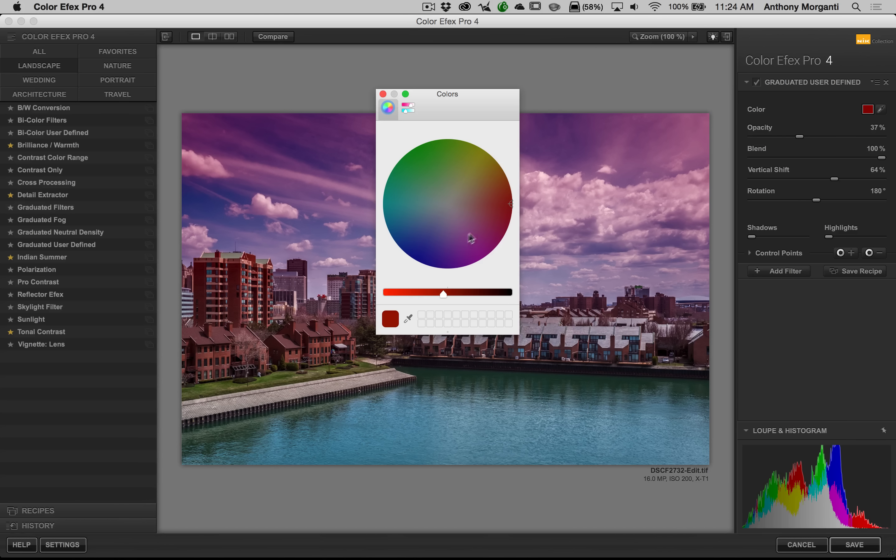
click(449, 239)
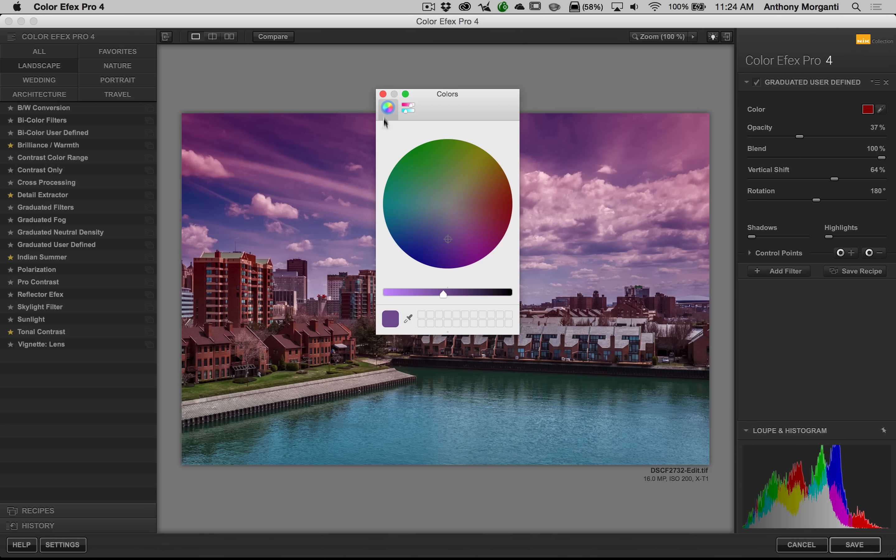
click(384, 94)
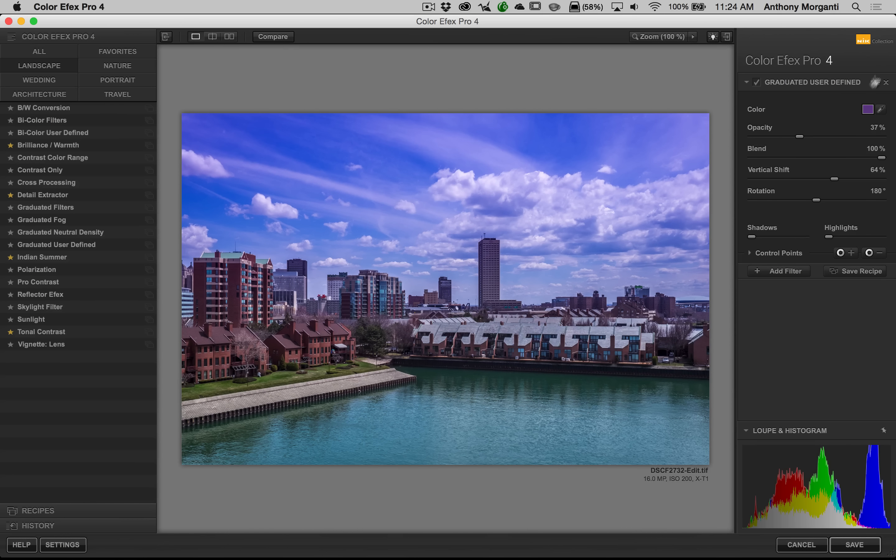
- Sample the gradient color from the photo's far-right brick building, and set Opacity 68%, Blend 47%, Vertical Shift 50% and Rotation 123°
click(882, 110)
click(701, 354)
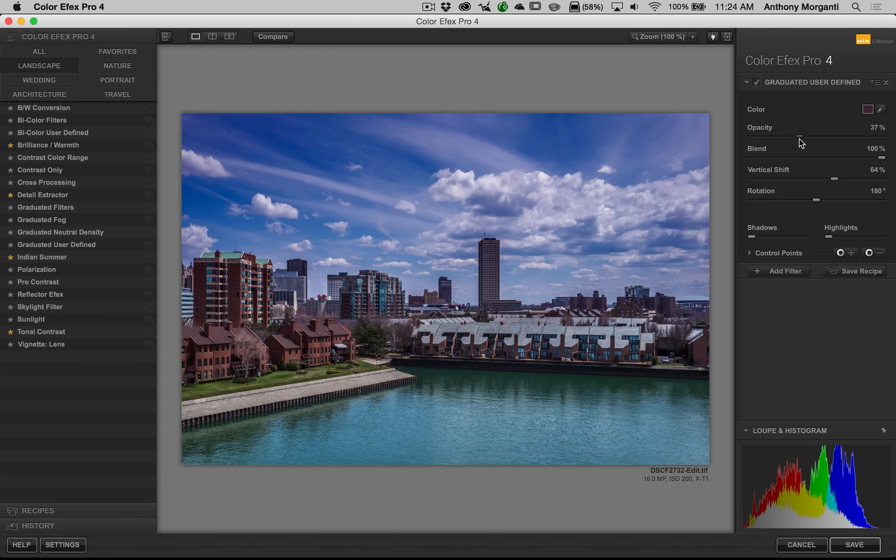
drag(800, 137, 758, 138)
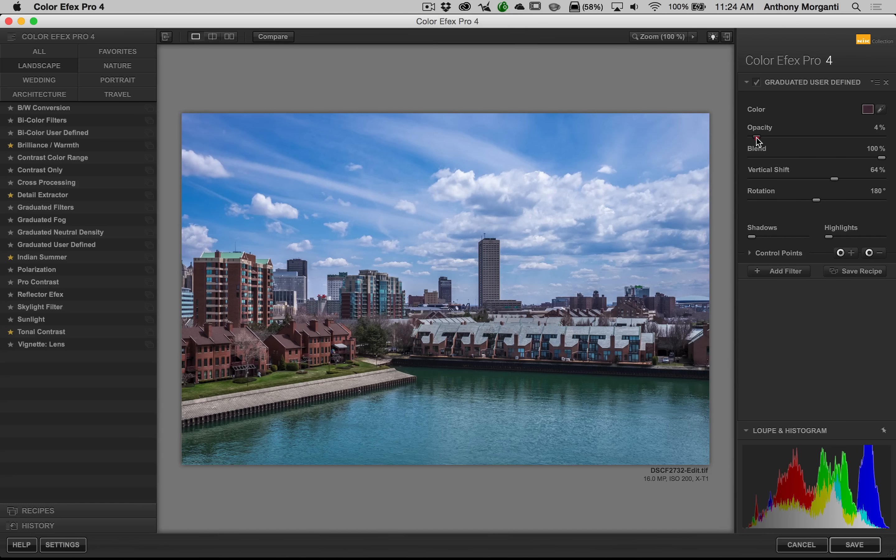
drag(757, 138, 785, 138)
drag(882, 158, 856, 202)
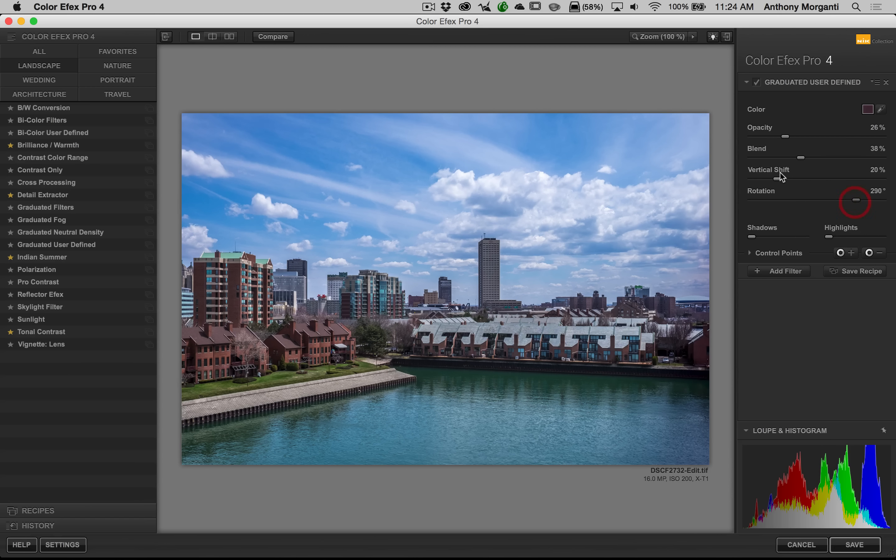
drag(780, 177, 795, 200)
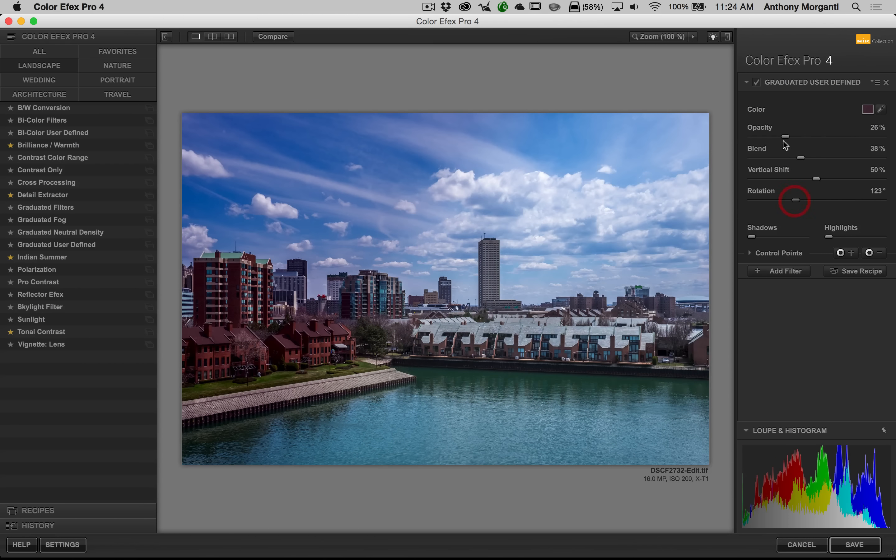
drag(785, 136, 813, 159)
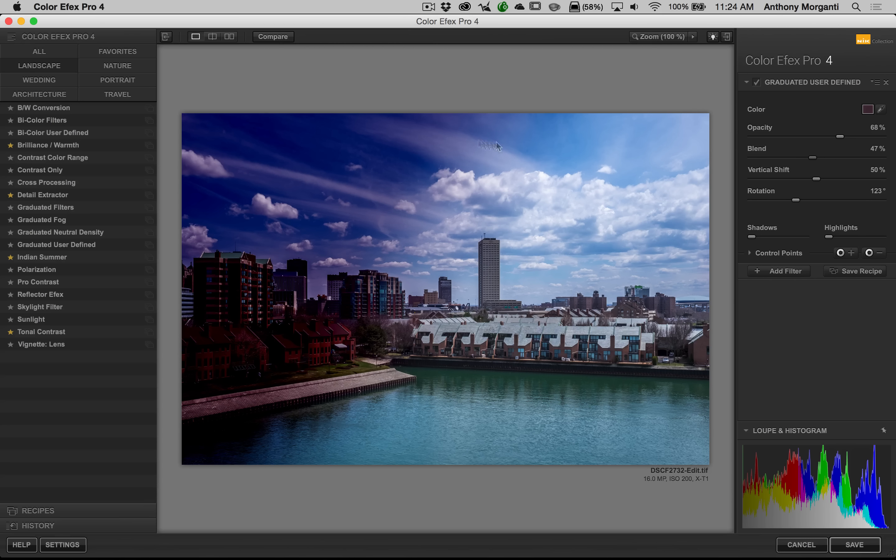
- Reset the Graduated User Defined filter while keeping its control points, and remove it from the filter stack
click(875, 83)
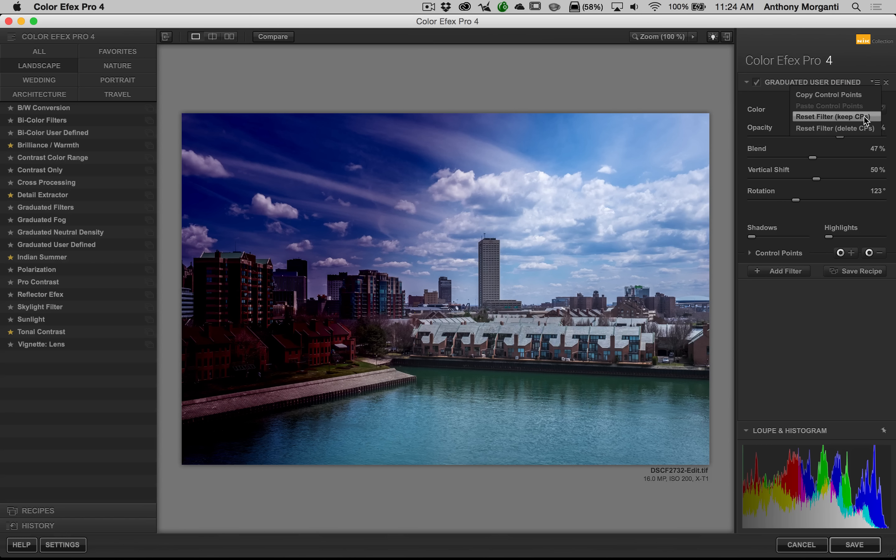
click(822, 117)
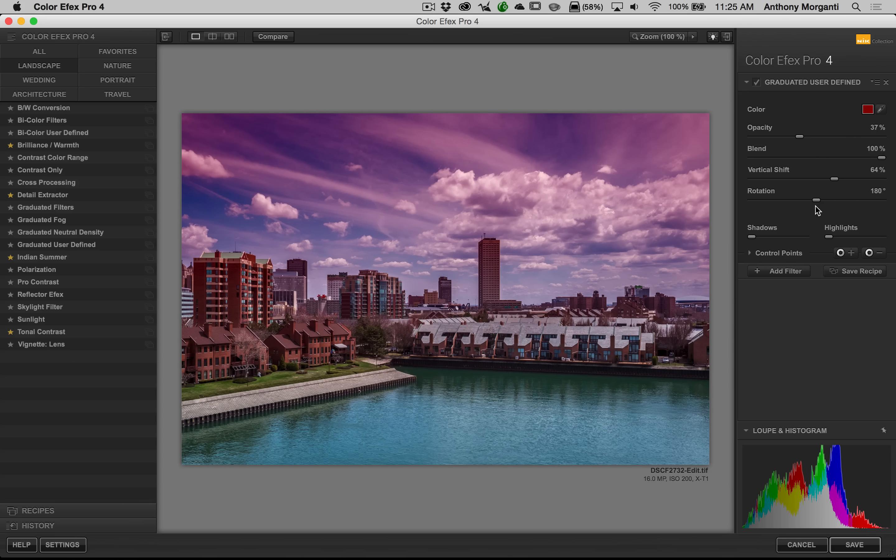
click(887, 83)
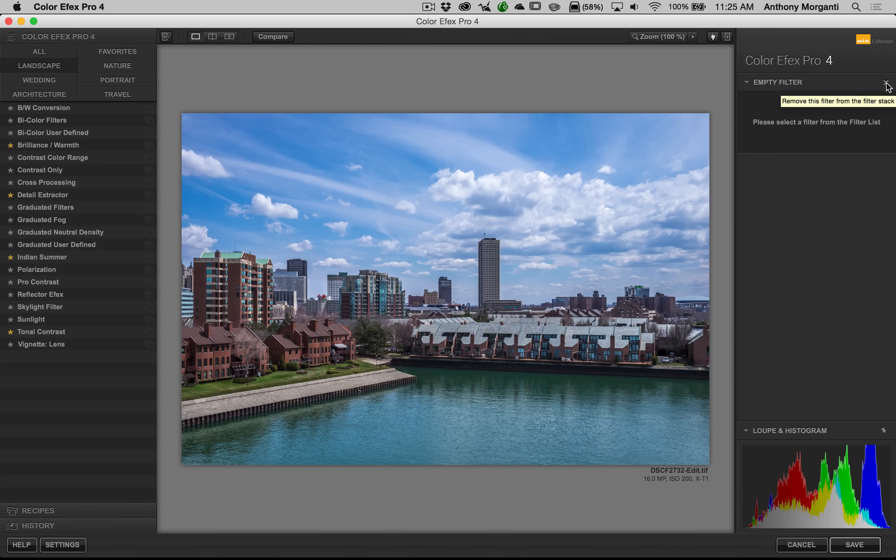
- Apply Cross Processing at 94% Strength with increased Highlights protection, and reset the filter while keeping its control points
click(37, 182)
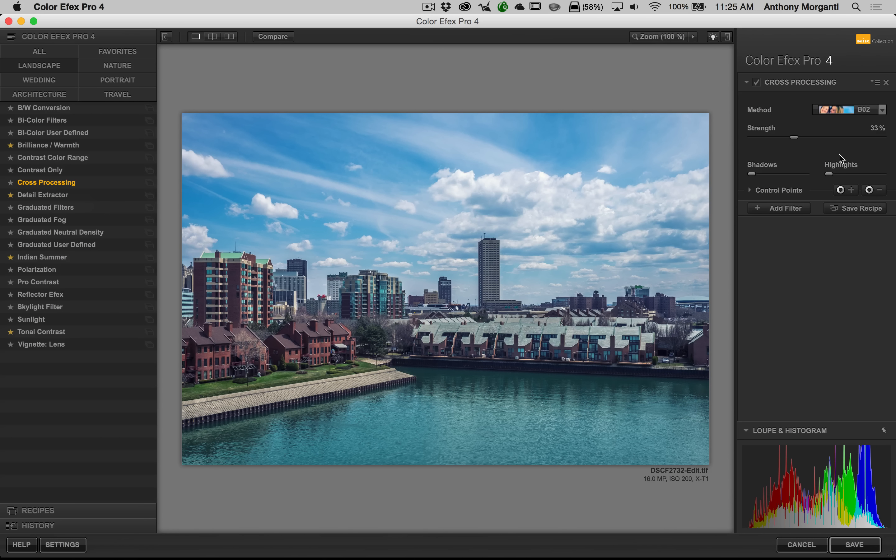
drag(794, 137, 875, 137)
drag(828, 174, 867, 174)
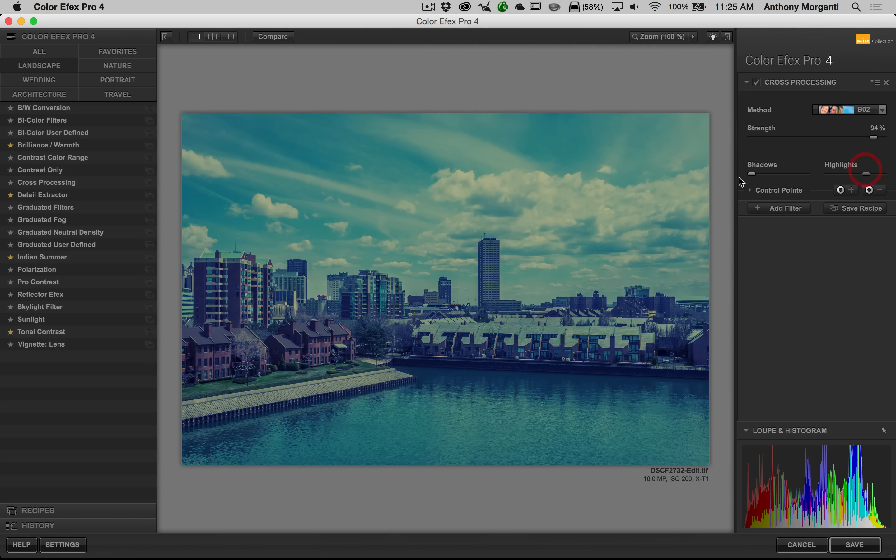
click(876, 83)
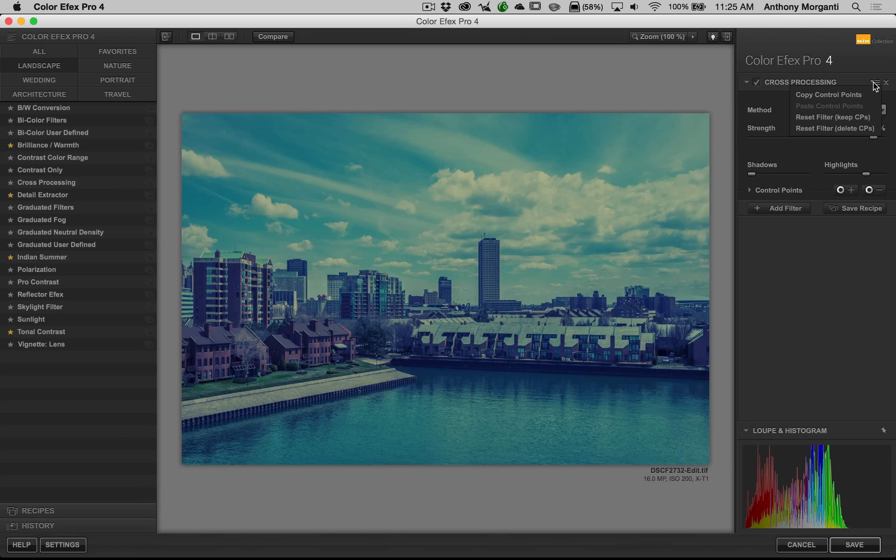
click(819, 117)
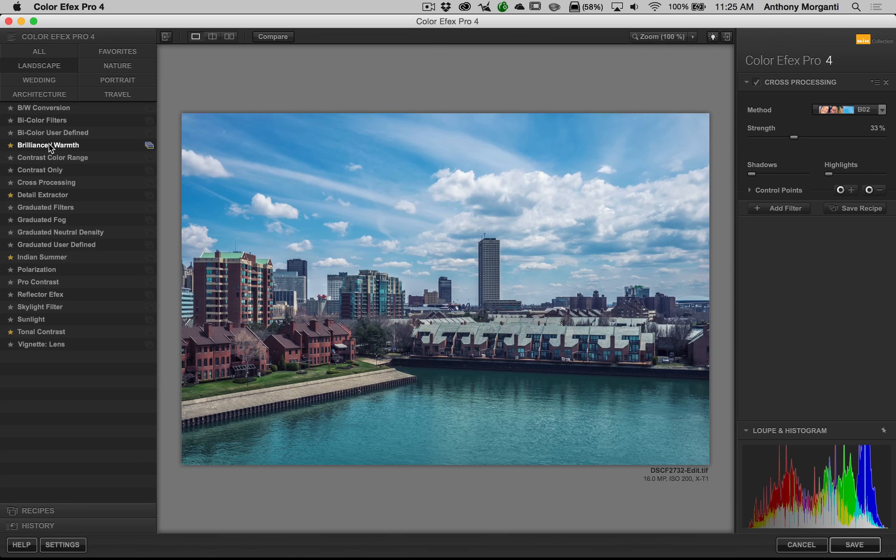
- Switch to Brilliance / Warmth and on to Detail Extractor, and compare the Detail Extractor result with the original image
click(146, 145)
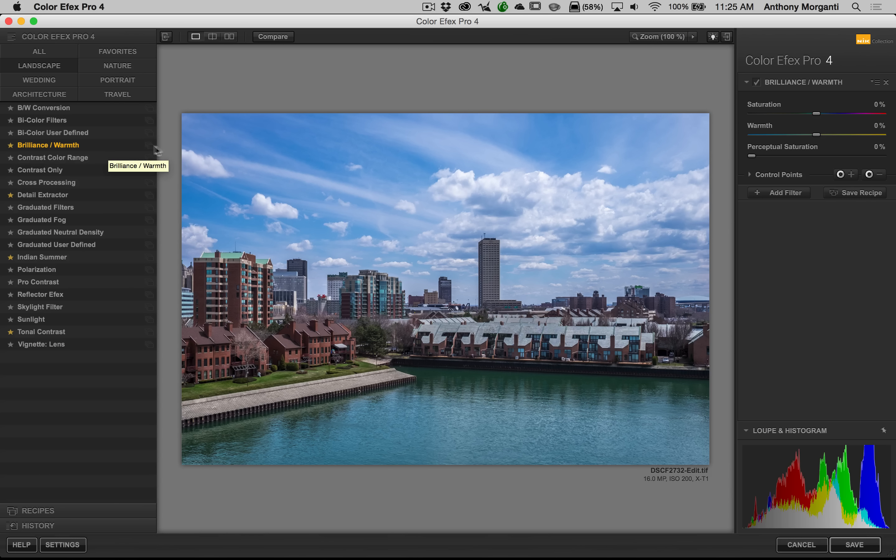
click(52, 195)
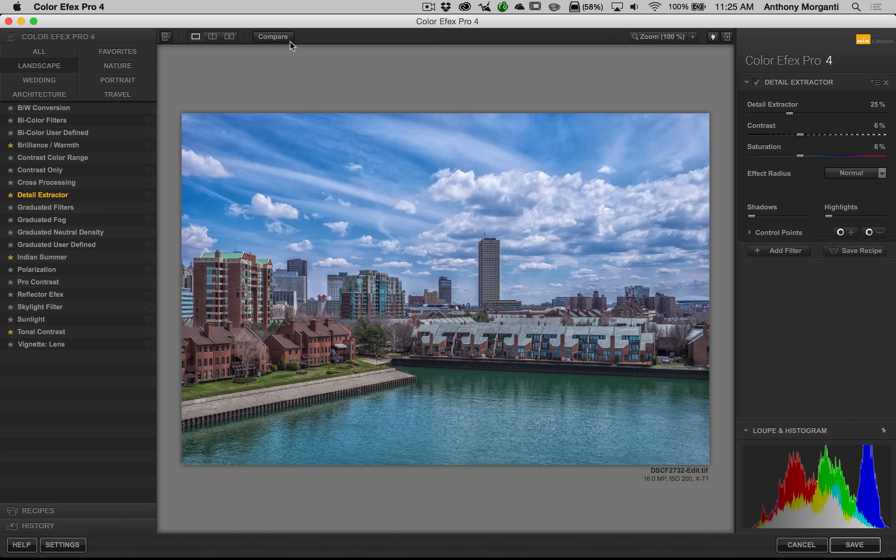
click(276, 37)
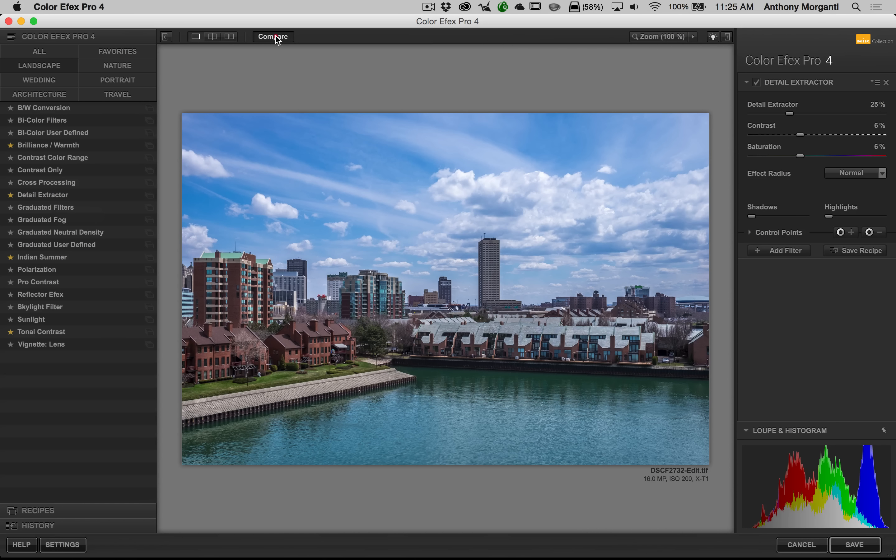
click(276, 37)
click(276, 37)
click(276, 37)
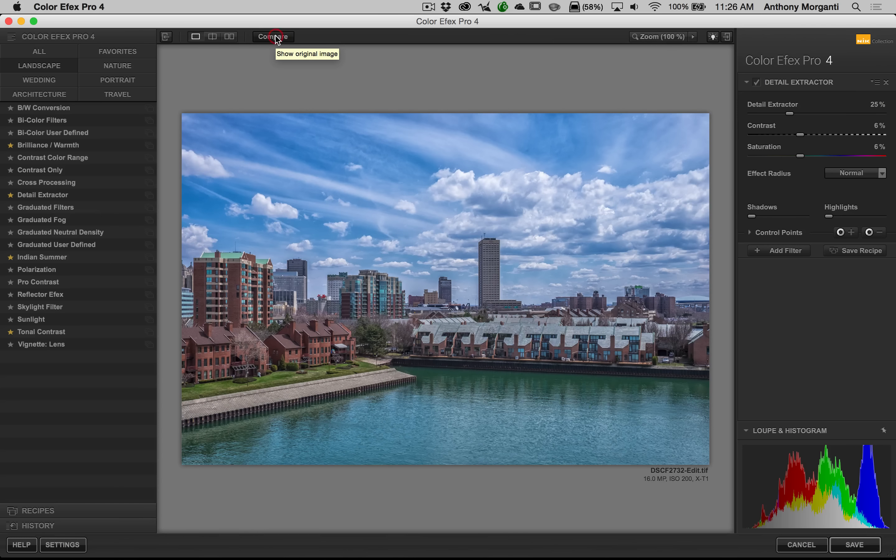
- Try Detail Extractor's Strong Large Details, Flat and Detailed, and Extreme Details presets, and restore 01 - Default before returning to the filter list
click(149, 195)
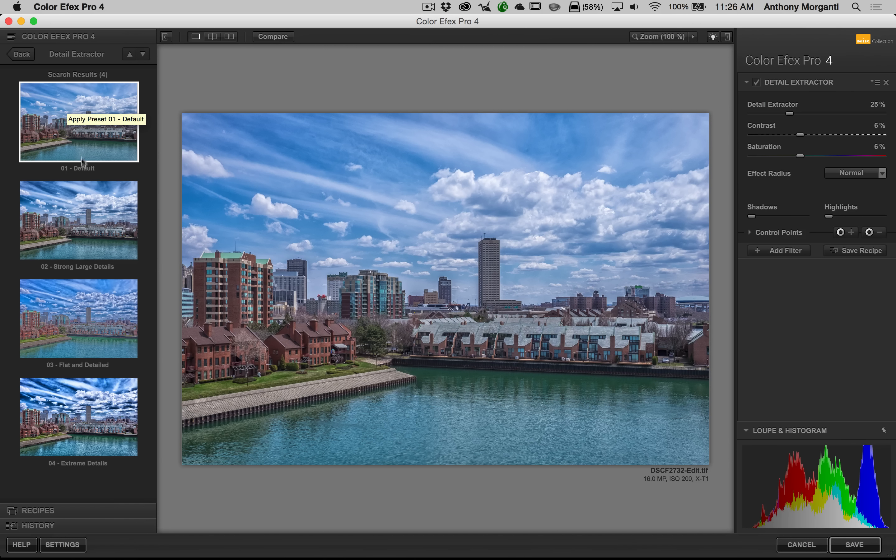
click(65, 215)
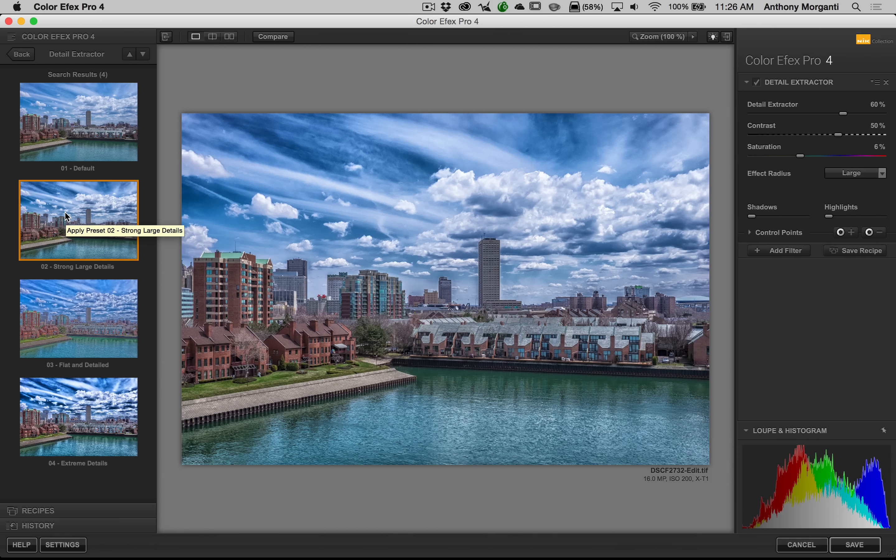
click(72, 317)
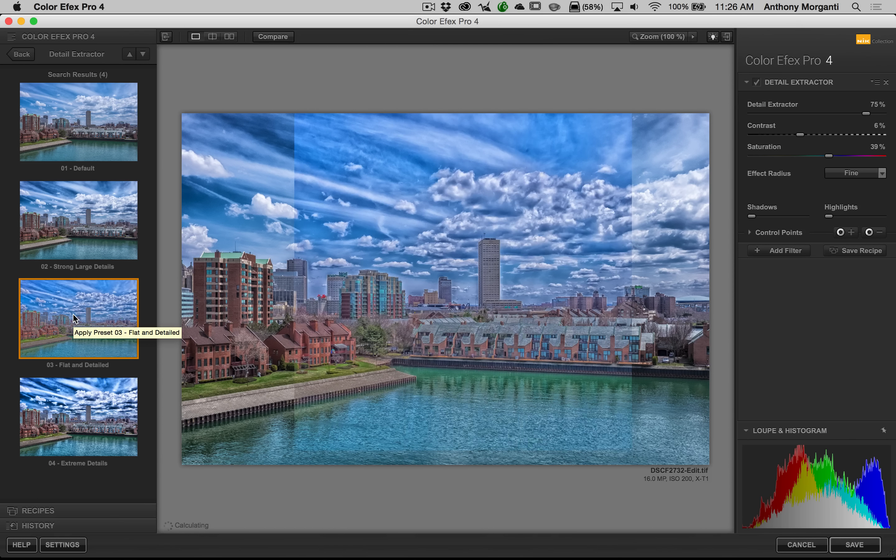
click(65, 430)
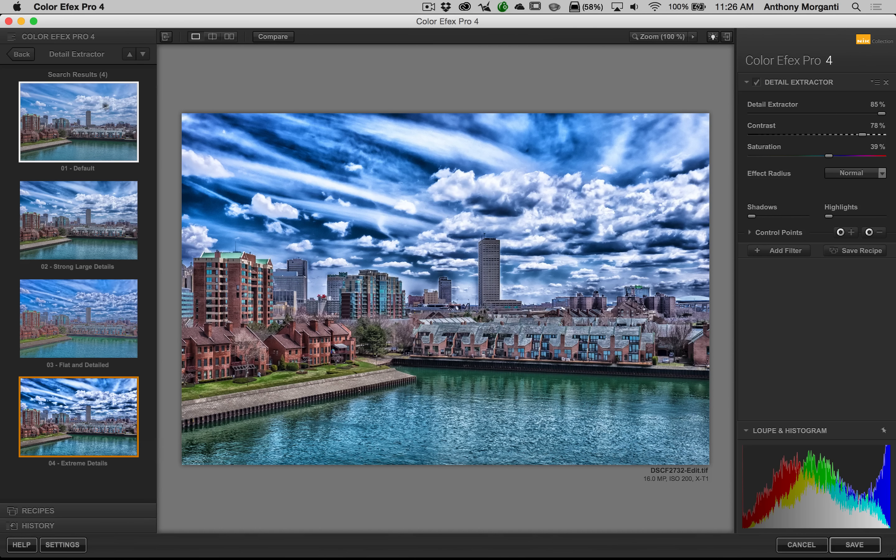
click(90, 128)
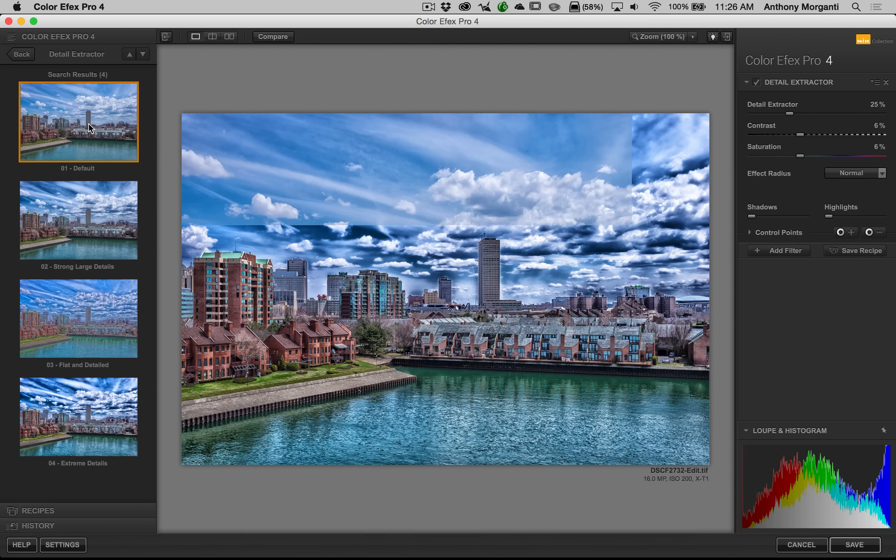
click(21, 55)
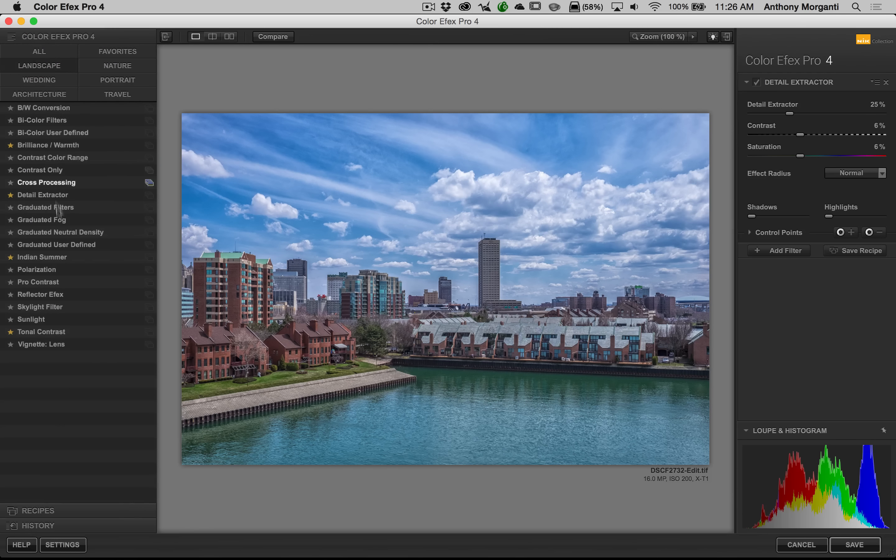
- Try Sunlight's 01 - Default and 03 - Cool Sunlight presets, and choose 02 - Bright Contrast before returning to the filter list
click(146, 321)
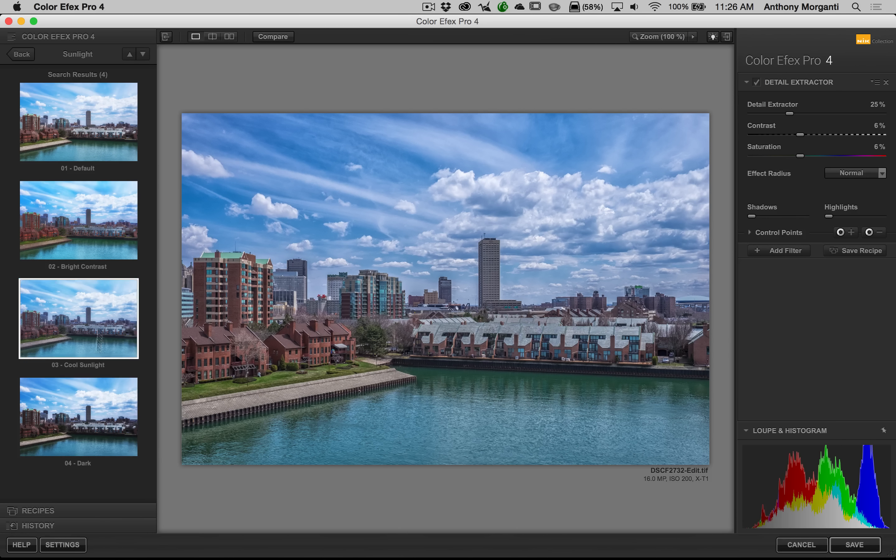
click(87, 126)
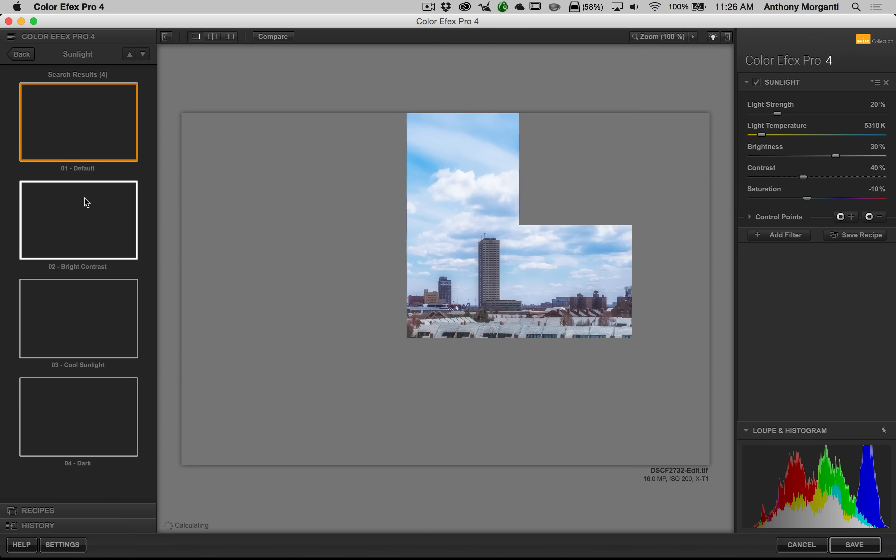
click(86, 199)
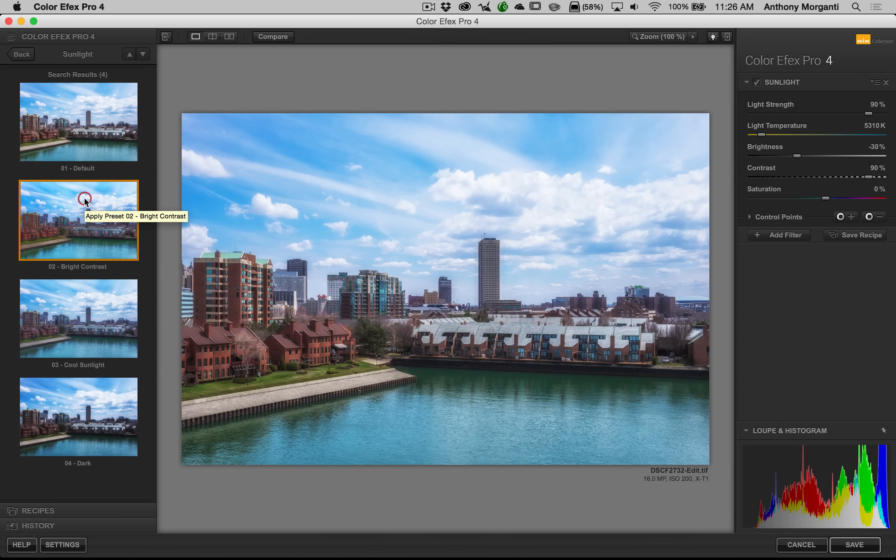
click(89, 303)
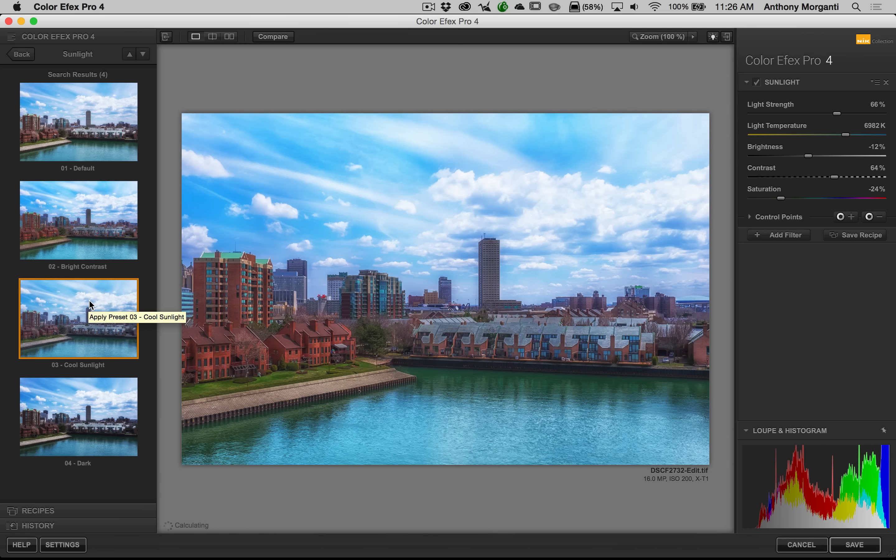
click(91, 228)
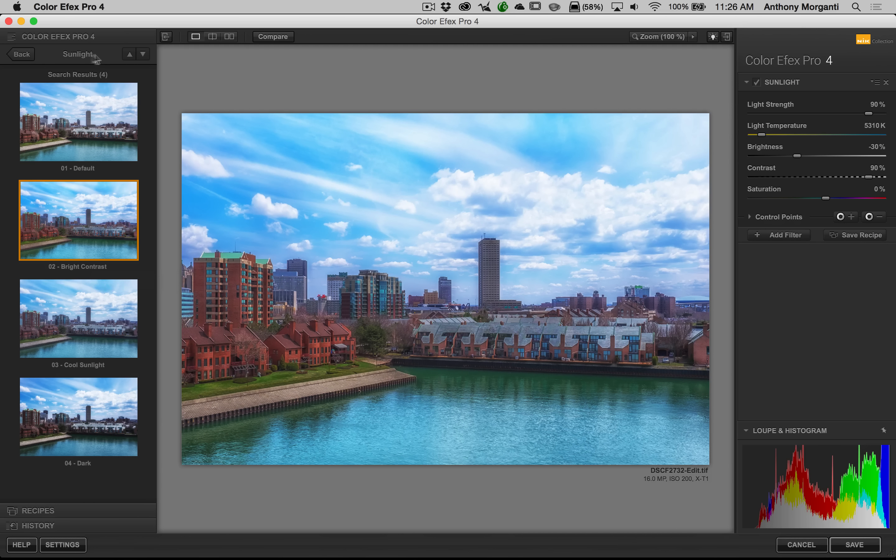
click(23, 55)
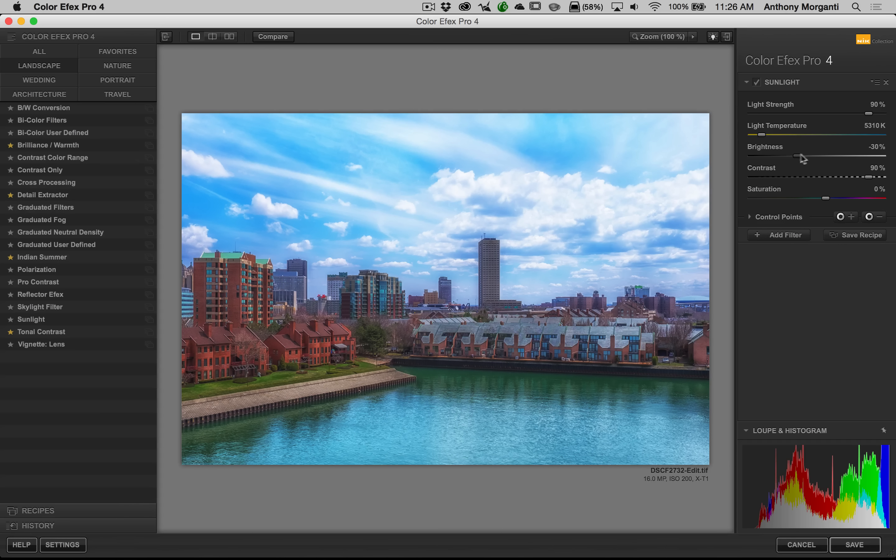
- Set Sunlight's Brightness to -16%, Light Temperature to 5343 K and Light Strength to 40%
drag(800, 156, 809, 155)
drag(768, 124, 780, 130)
drag(868, 114, 803, 115)
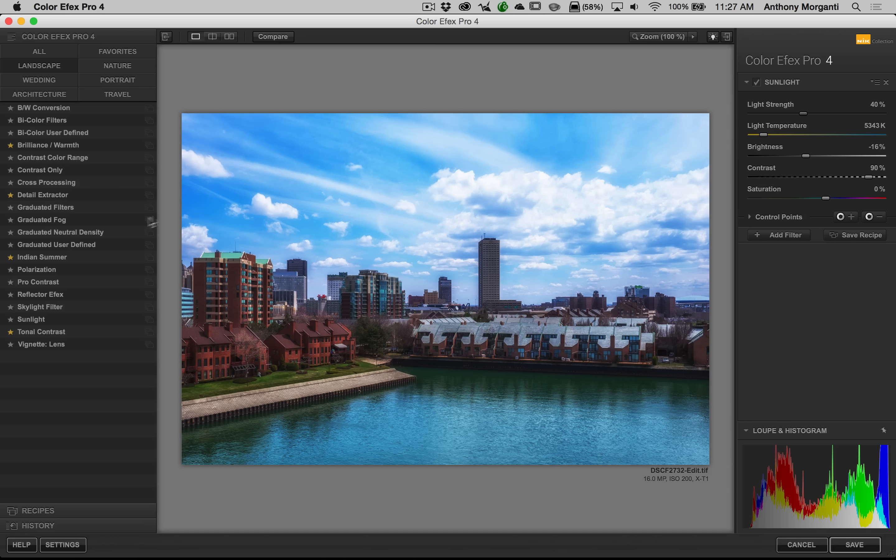
- Add Tonal Contrast on top of the Sunlight filter, and remove both filters from the stack
key(shift)
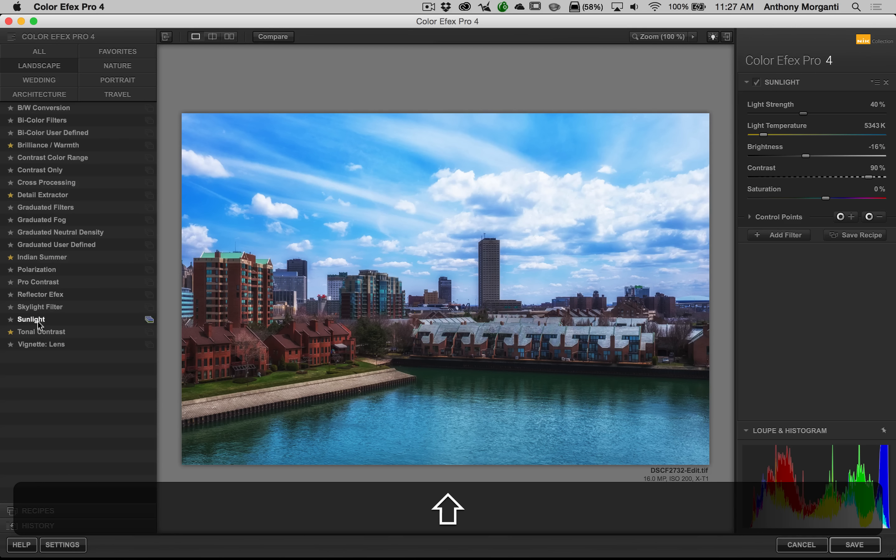
shift+click(33, 332)
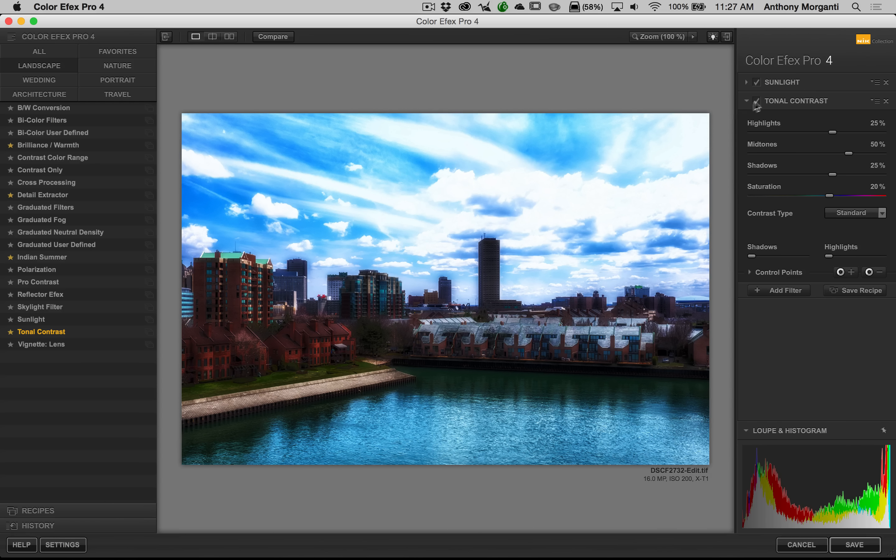
click(887, 102)
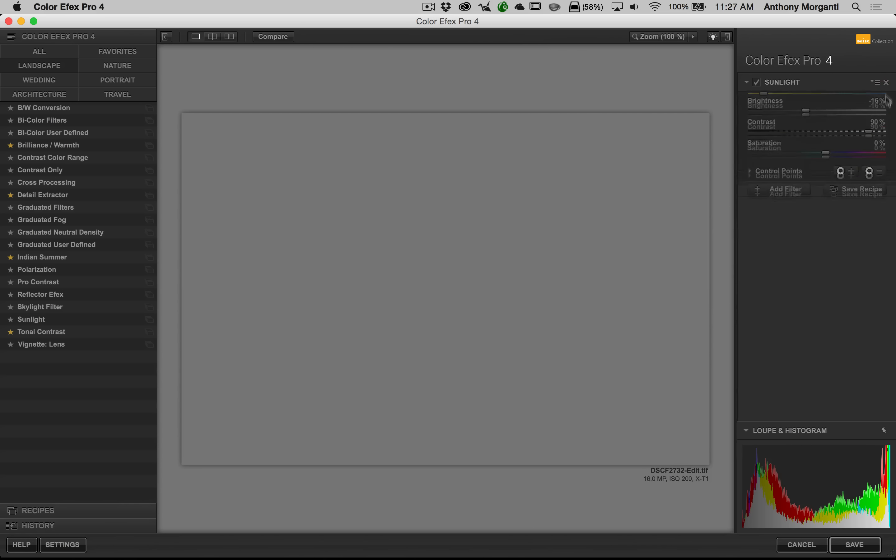
click(887, 82)
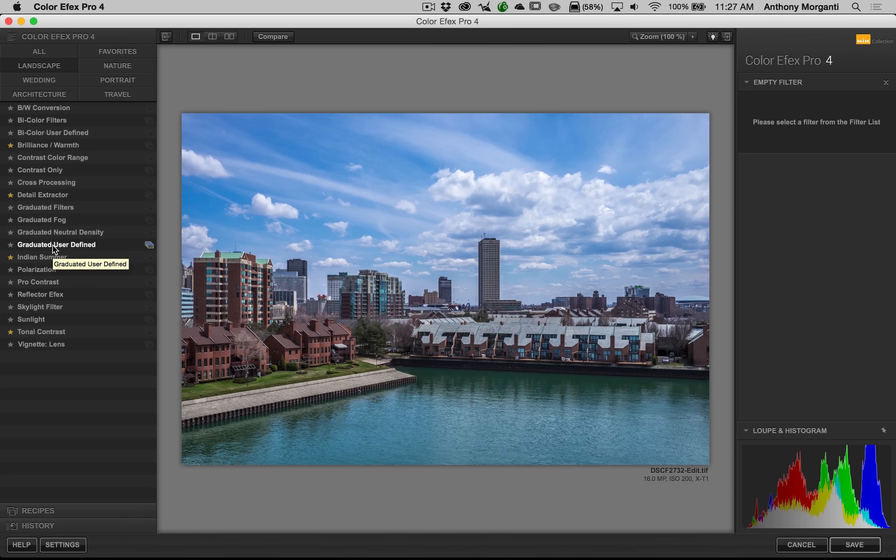
- Browse the Architecture and Favorites filter categories, and apply Dark Contrasts from the Nature category
click(57, 85)
click(54, 96)
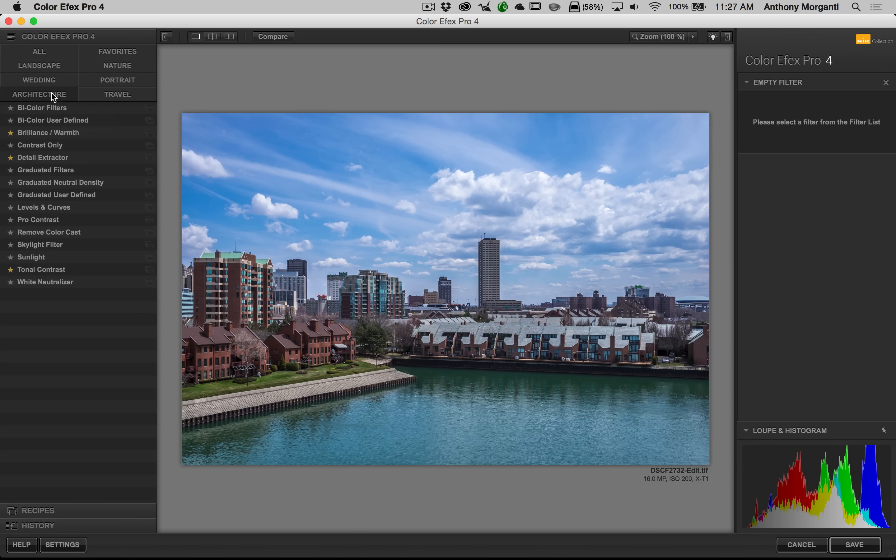
click(119, 51)
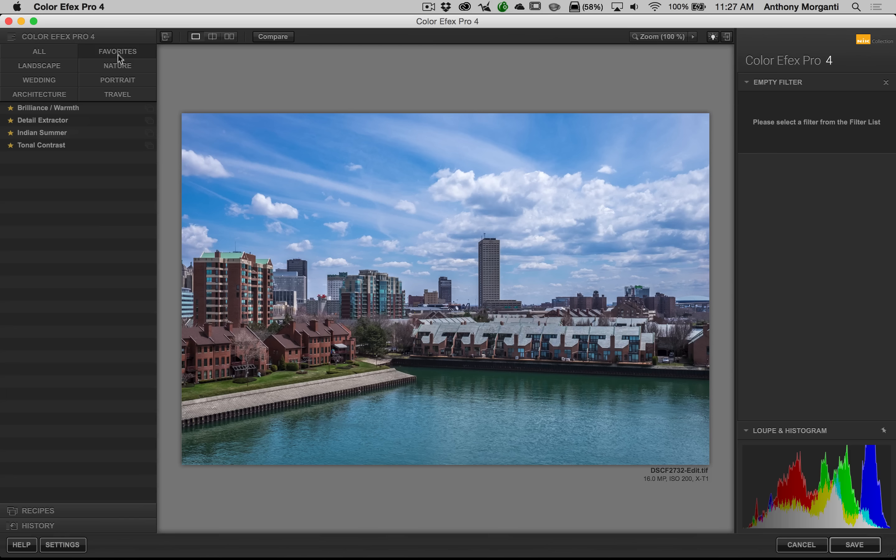
click(118, 65)
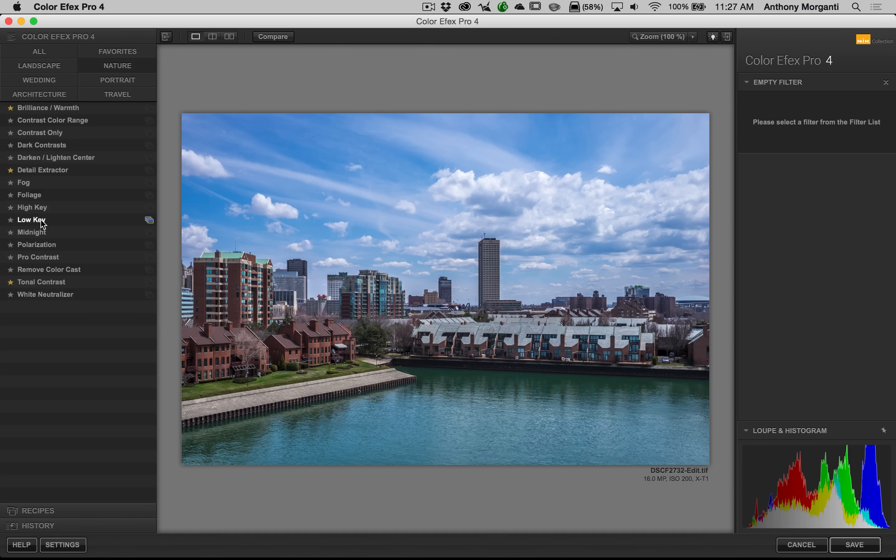
click(31, 146)
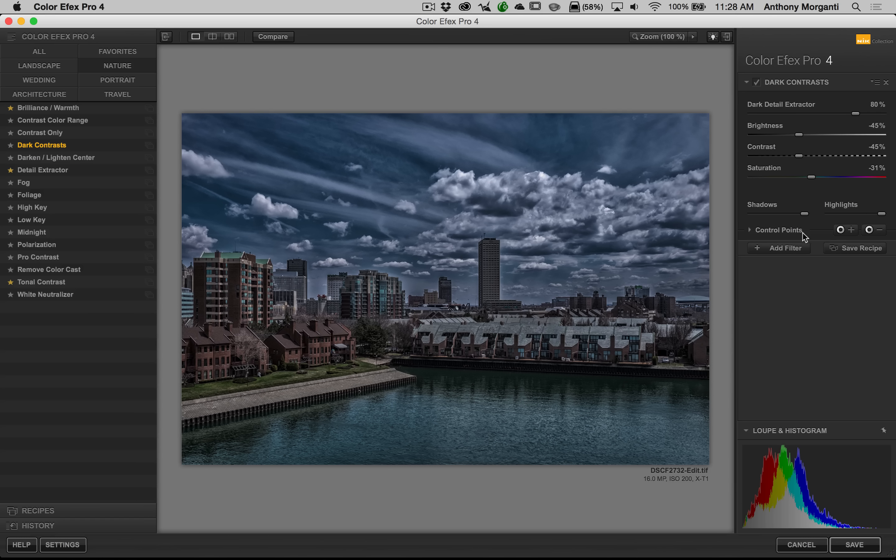
- Add a positive control point to Dark Contrasts on the clouds right of the tall tower, with its size set to 35%
click(749, 230)
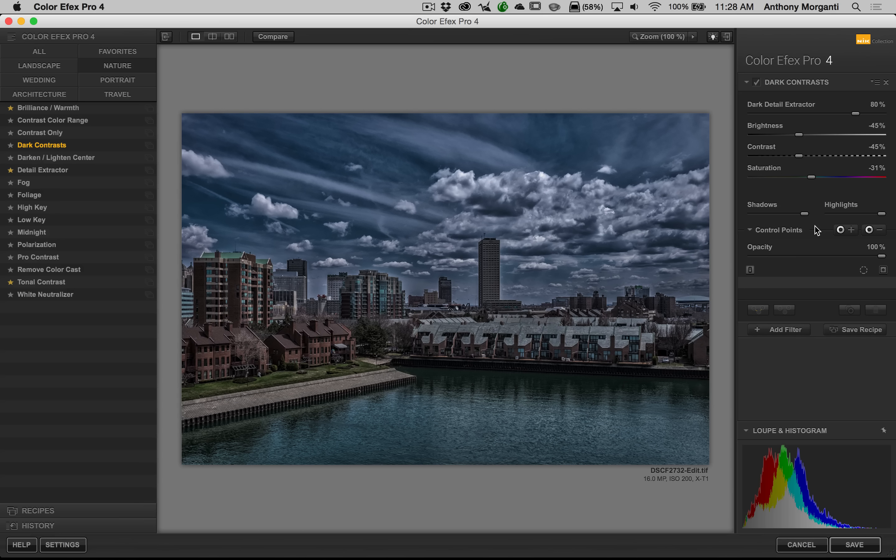
click(849, 231)
click(563, 205)
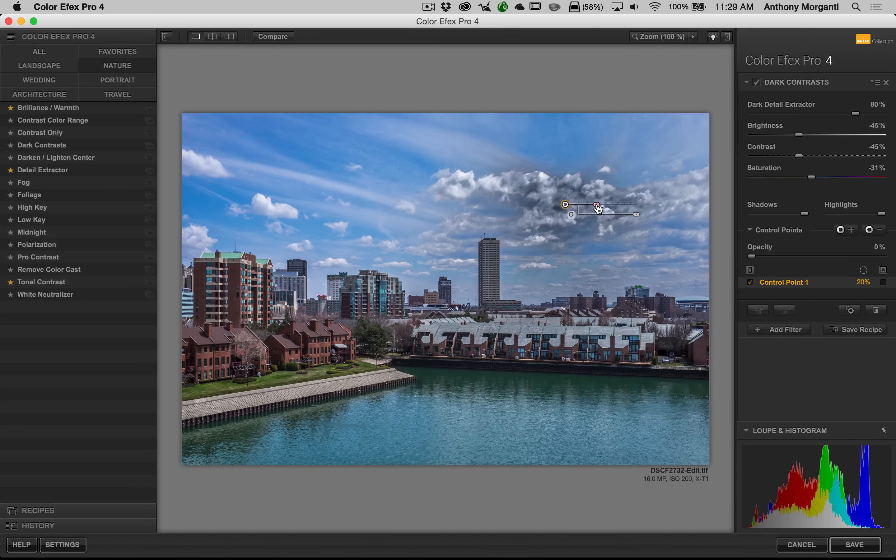
mouse_move(597, 204)
mouse_down()
mouse_move(615, 205)
mouse_move(605, 205)
mouse_up()
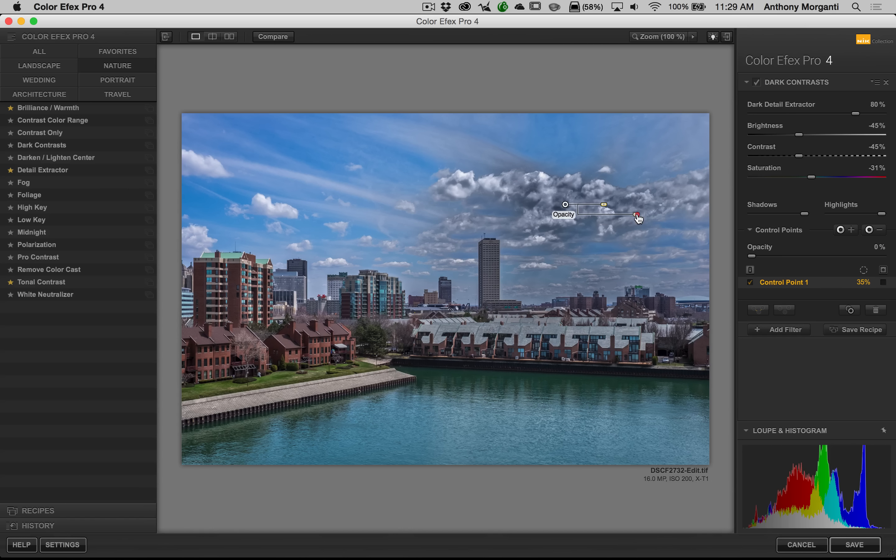
mouse_move(637, 214)
mouse_down()
mouse_move(580, 219)
mouse_move(642, 219)
mouse_up()
- Duplicate the cloud control point into the sky left of the tower, and duplicate that one into the photo's upper-left sky
key(alt)
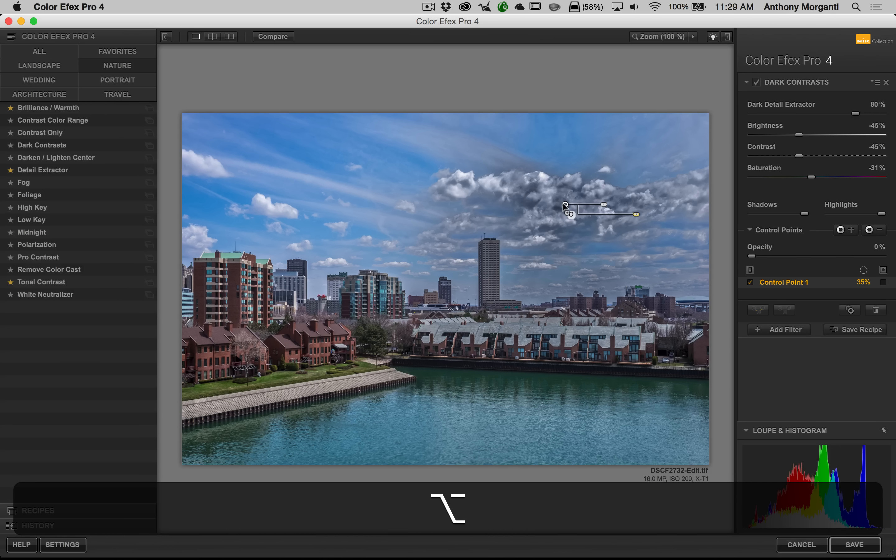
drag(566, 205, 350, 200)
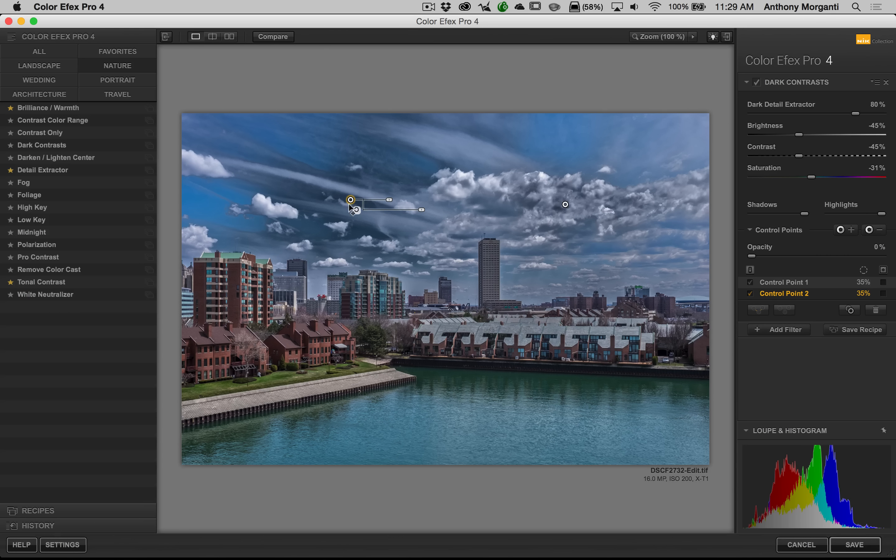
drag(350, 200, 377, 201)
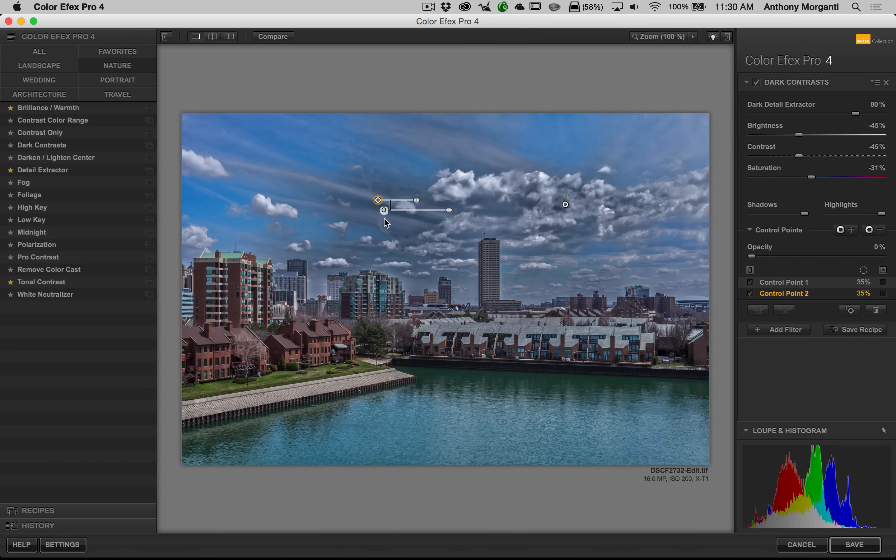
key(alt)
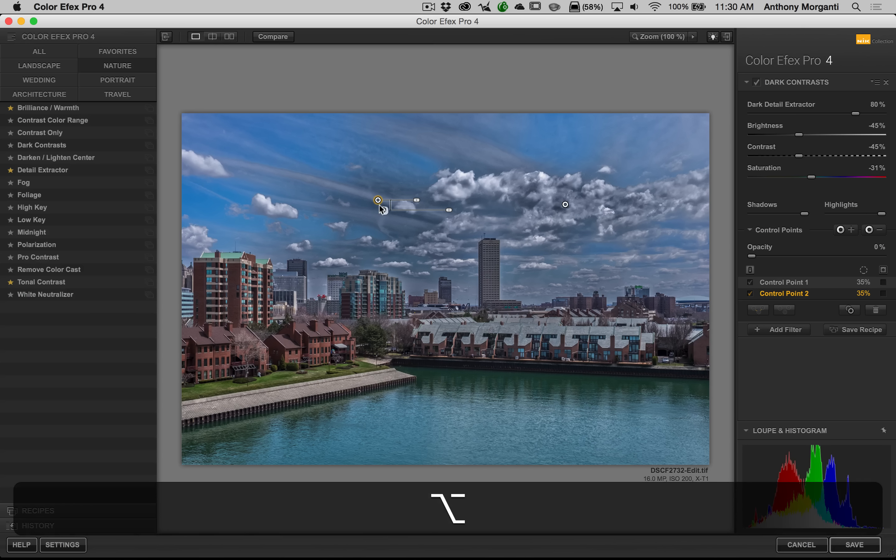
drag(378, 200, 233, 156)
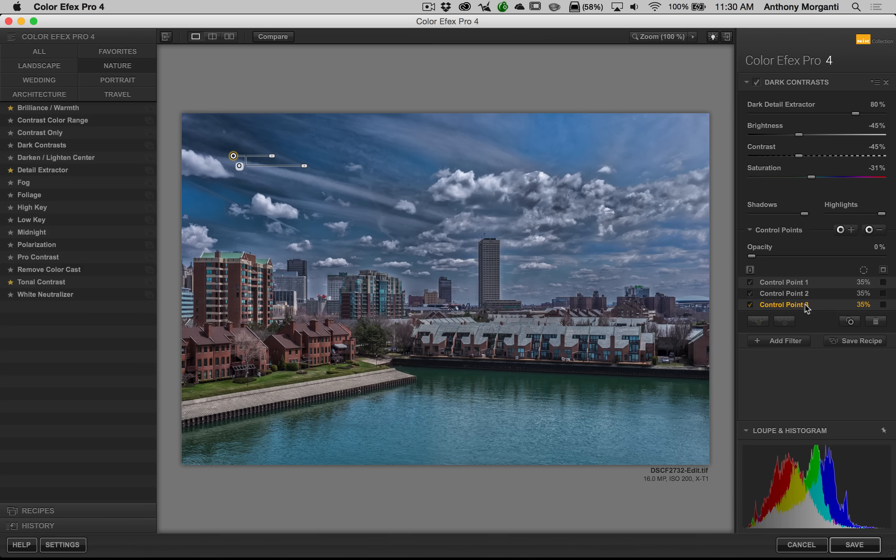
- Examine the masks of Control Points 1, 2 and 3, individually and combined, and hide them again
click(884, 283)
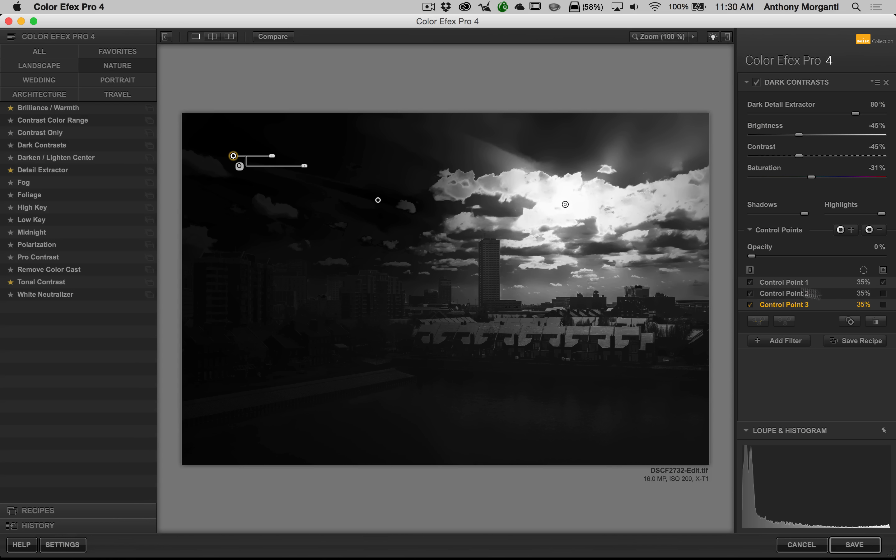
click(884, 284)
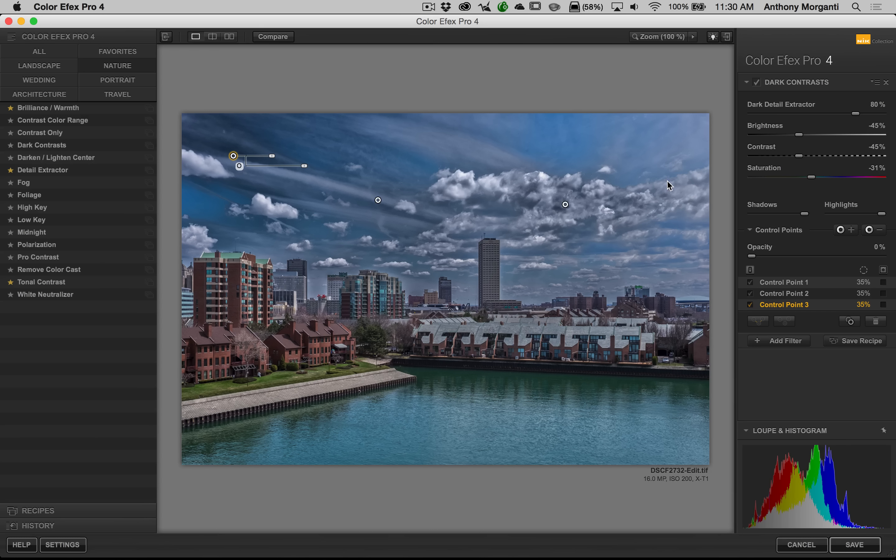
click(884, 293)
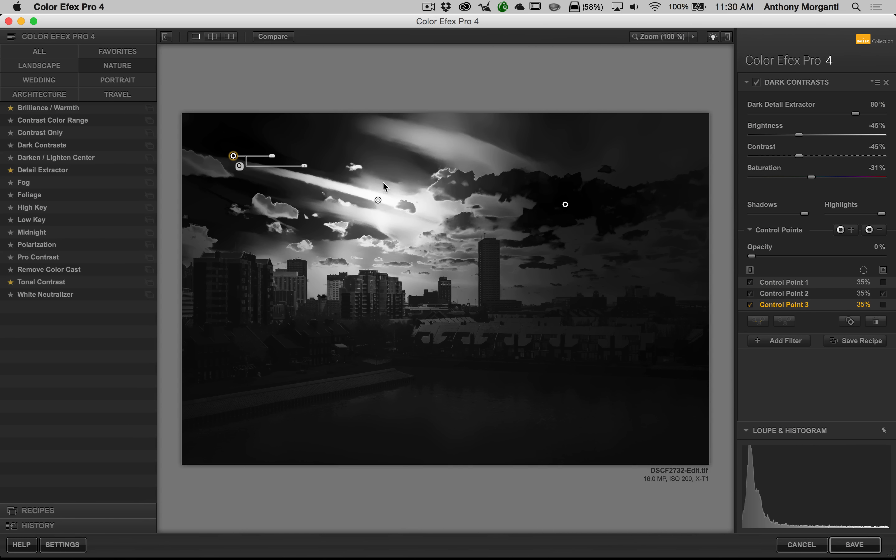
click(883, 304)
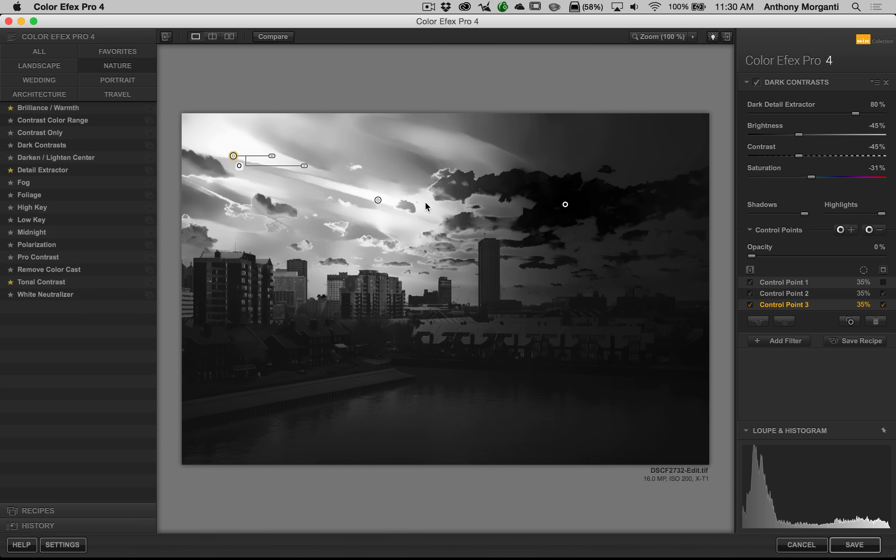
click(884, 293)
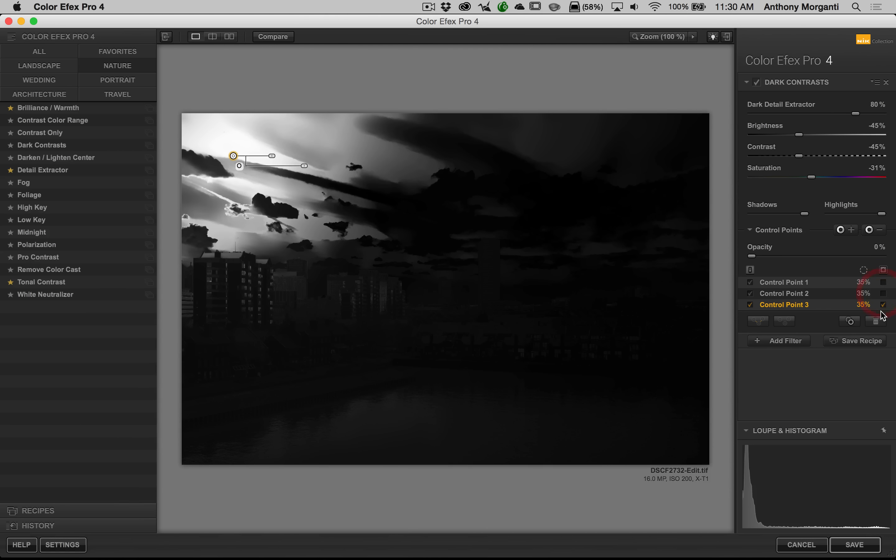
click(884, 305)
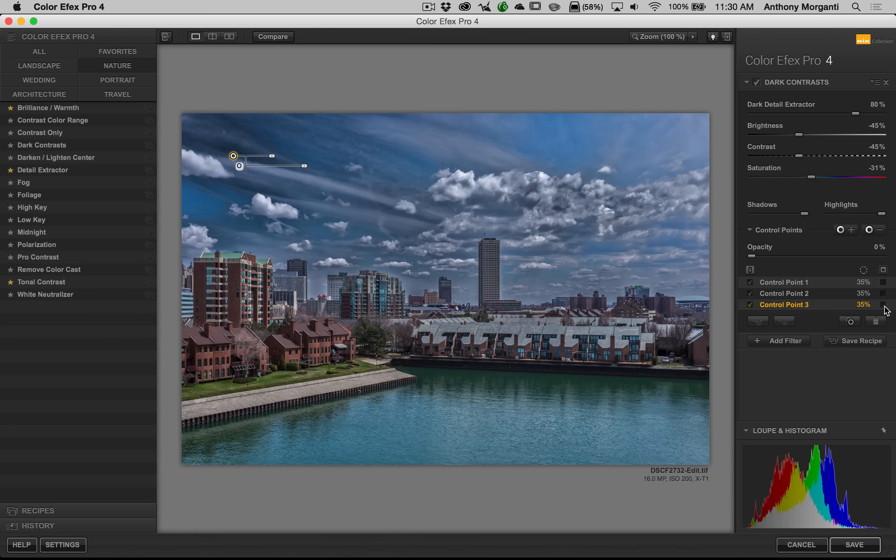
- Delete the control point on the right-hand clouds and the one in the sky left of the tower
click(779, 285)
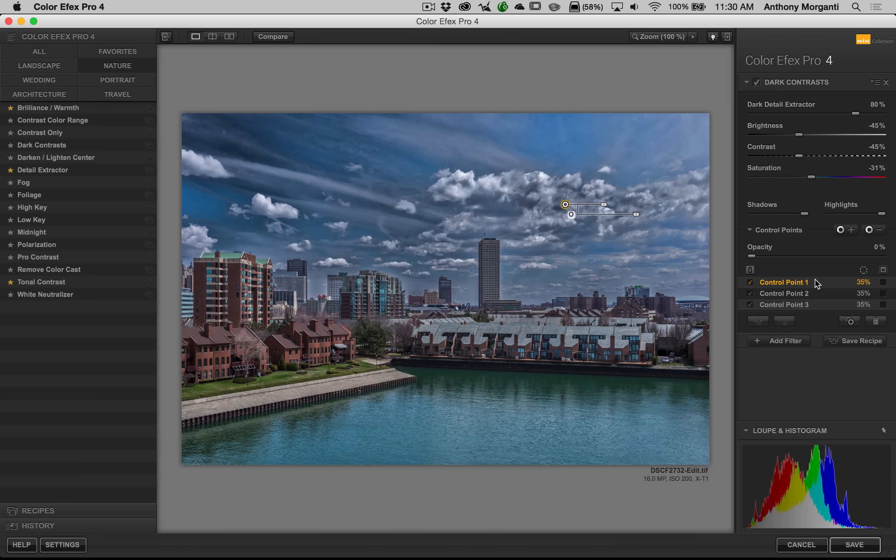
click(877, 323)
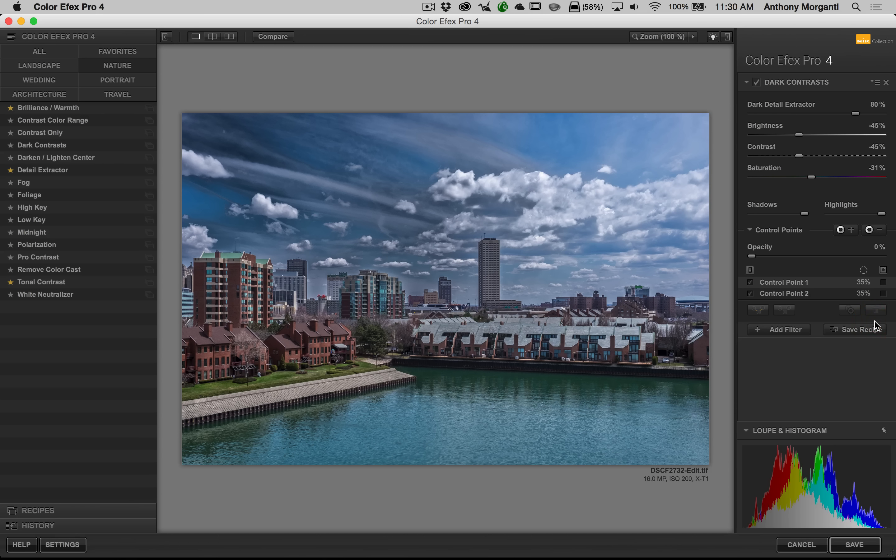
click(378, 200)
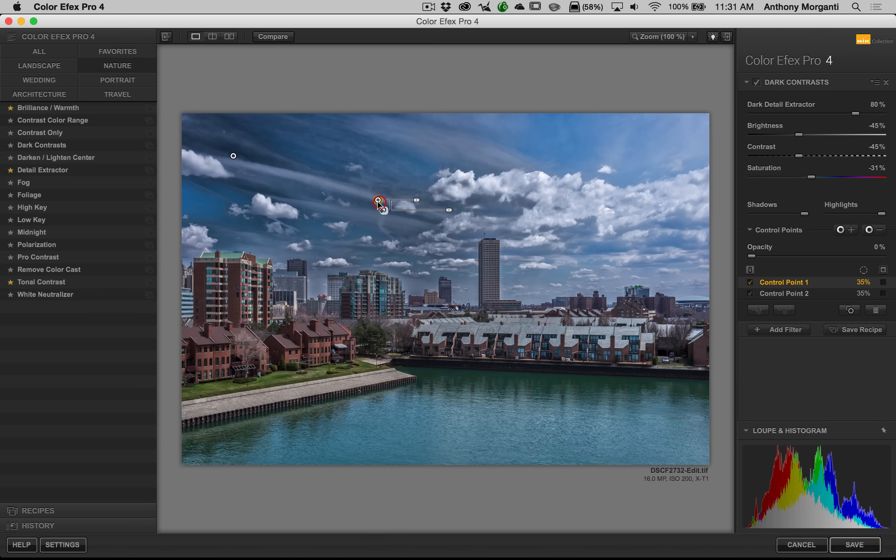
click(875, 311)
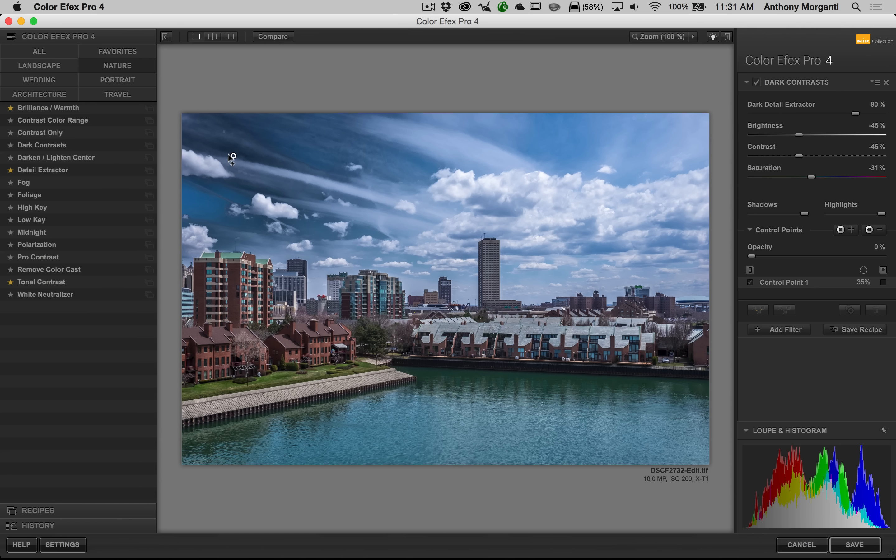
- Replace the remaining sky control point with a 20% one on the lower-right water, and duplicate it twice across the water
drag(233, 156, 637, 429)
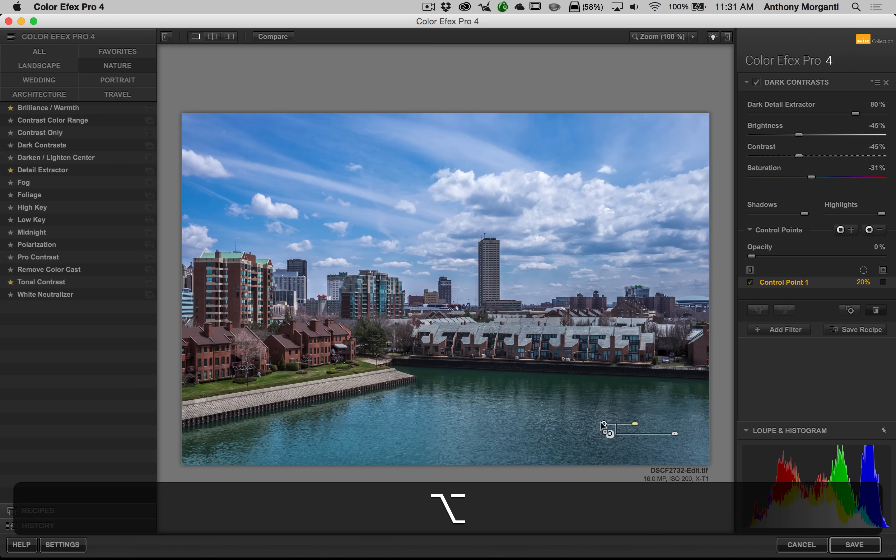
drag(604, 424, 272, 463)
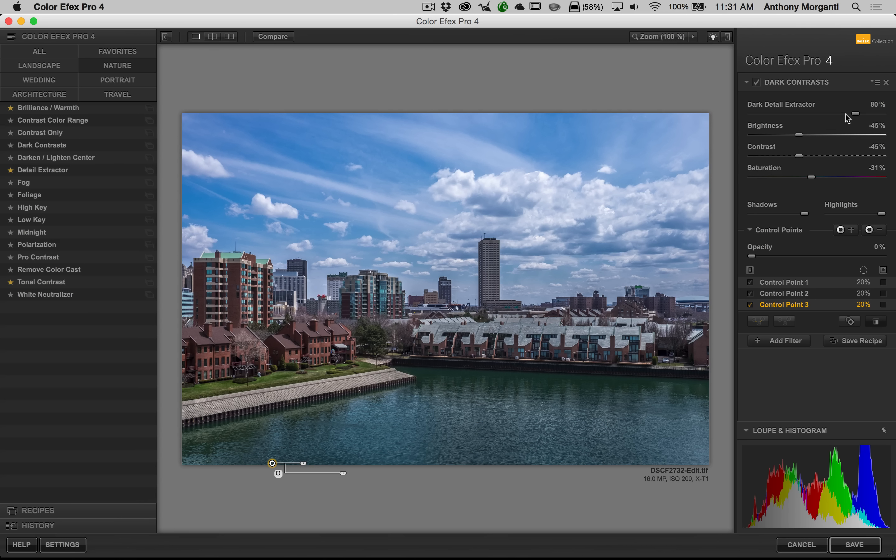
- Reset the Dark Contrasts filter with its control points deleted, and remove the filter from the photo
click(876, 83)
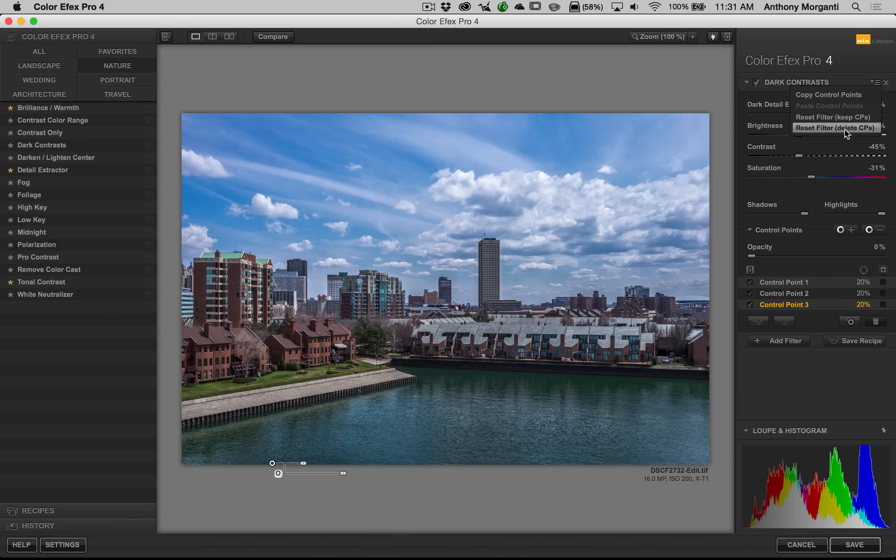
click(825, 128)
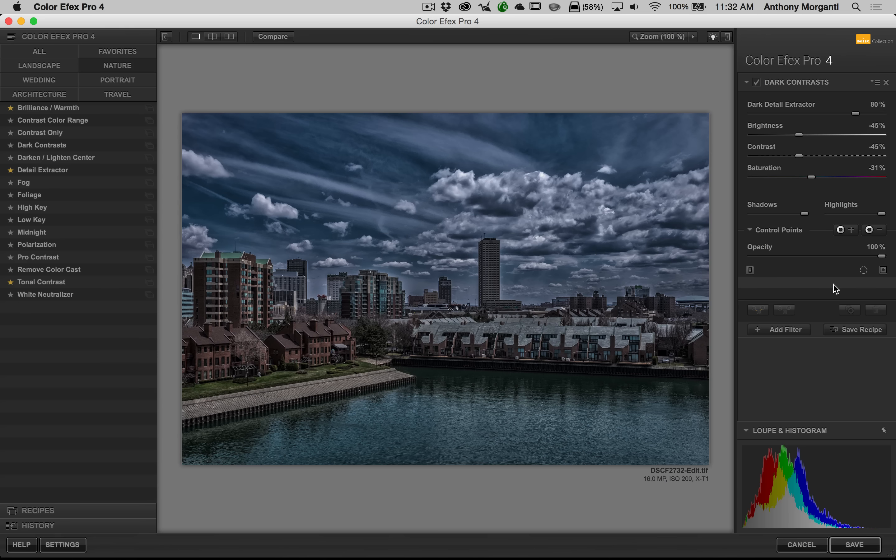
click(887, 83)
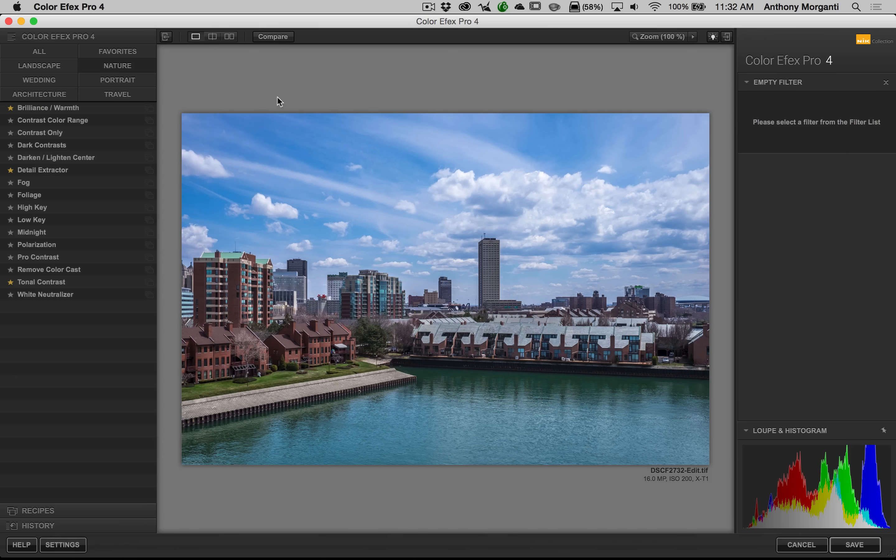
- Apply the Detail Extractor filter from the favorites and compare the result with the original photo
click(124, 54)
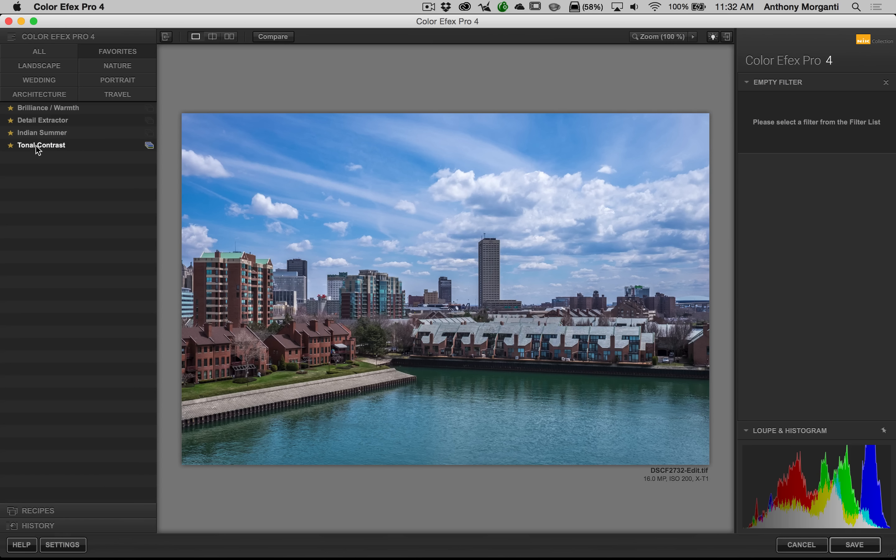
click(33, 123)
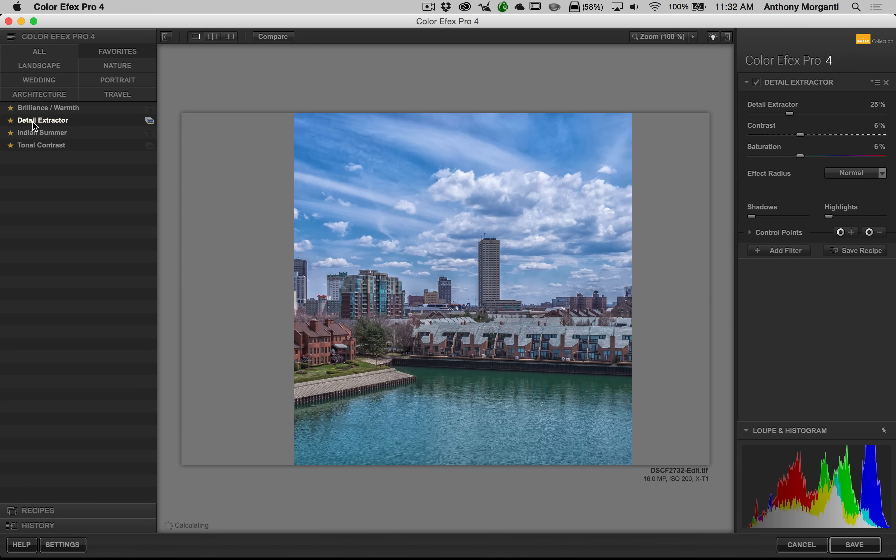
click(269, 37)
click(269, 37)
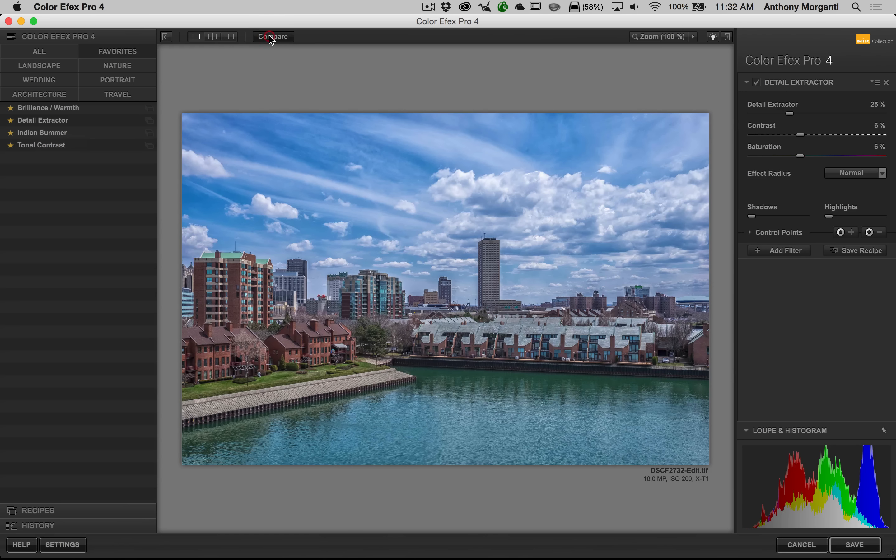
click(270, 37)
click(270, 37)
- Reduce the Detail Extractor amount to 12% and compare the photo with the original again
drag(793, 116, 777, 117)
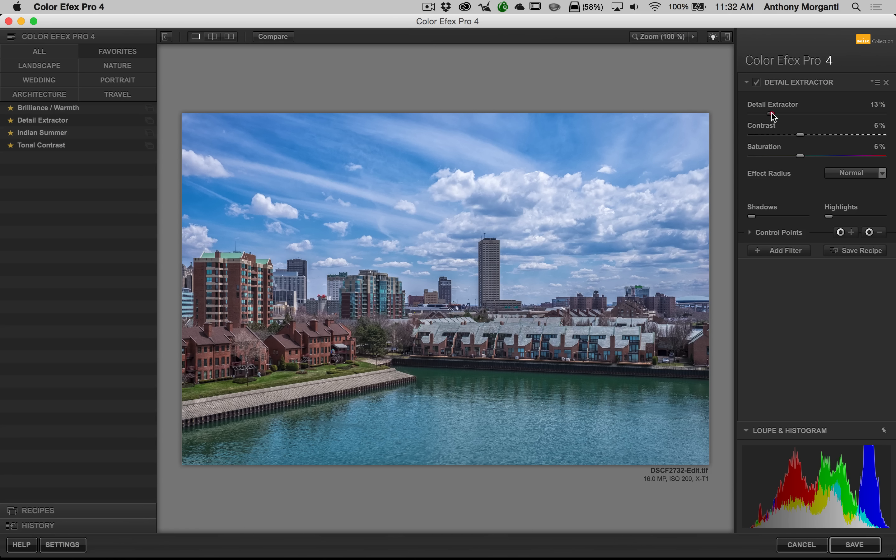
drag(772, 116, 770, 116)
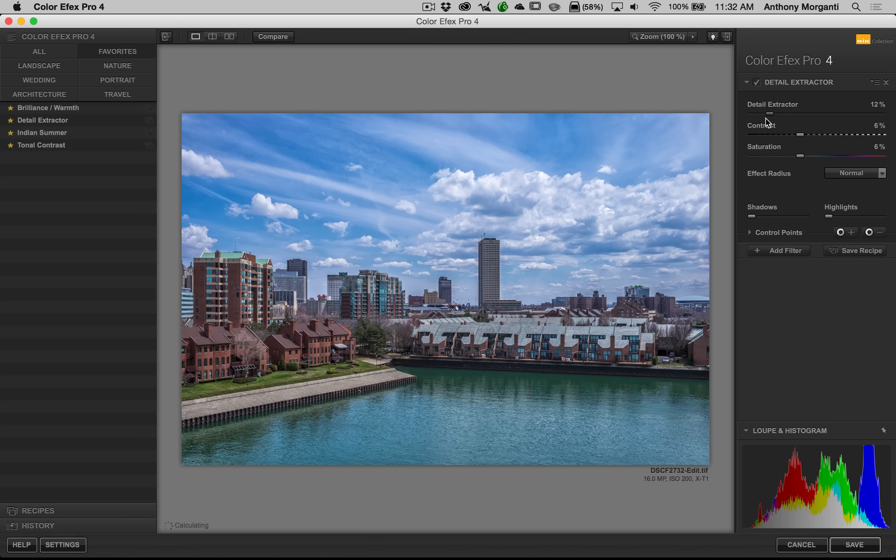
click(274, 36)
click(274, 37)
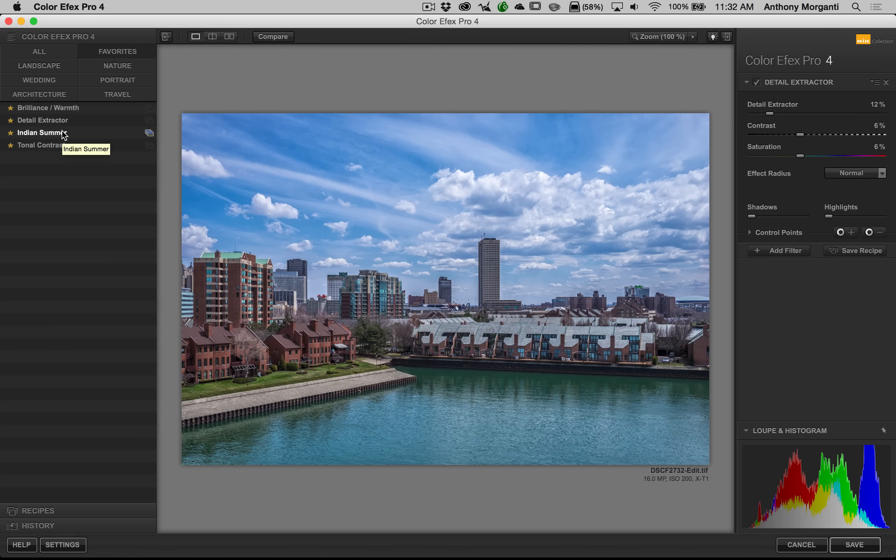
- Stack Tonal Contrast as a second filter, view the Detail Extractor settings, and reopen those of Tonal Contrast
key(shift)
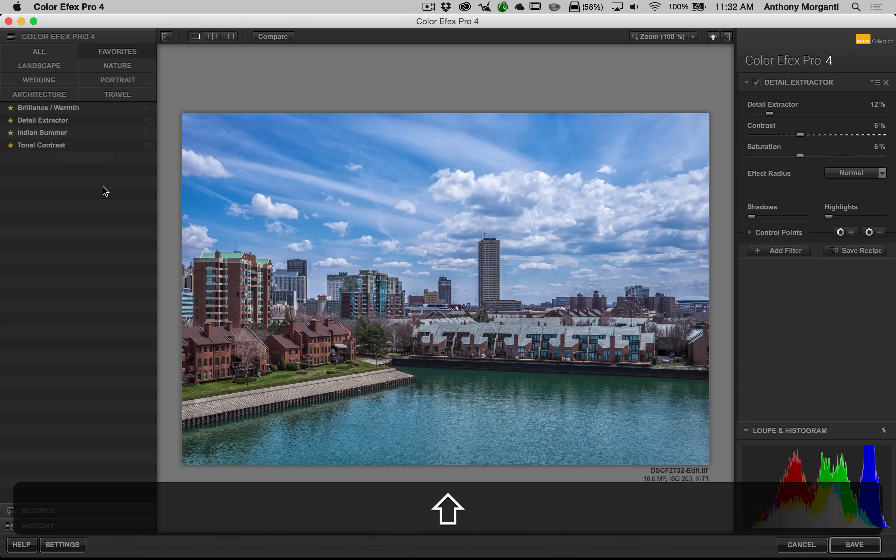
shift+click(36, 148)
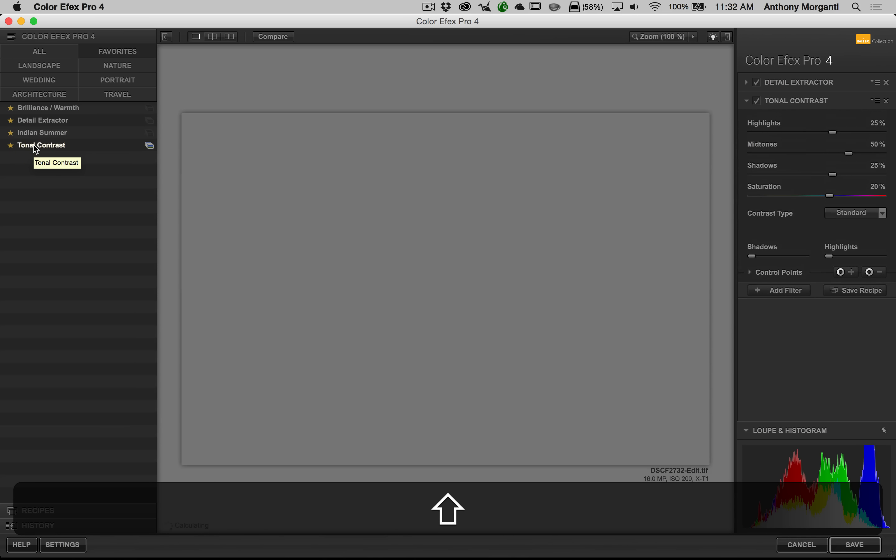
click(748, 82)
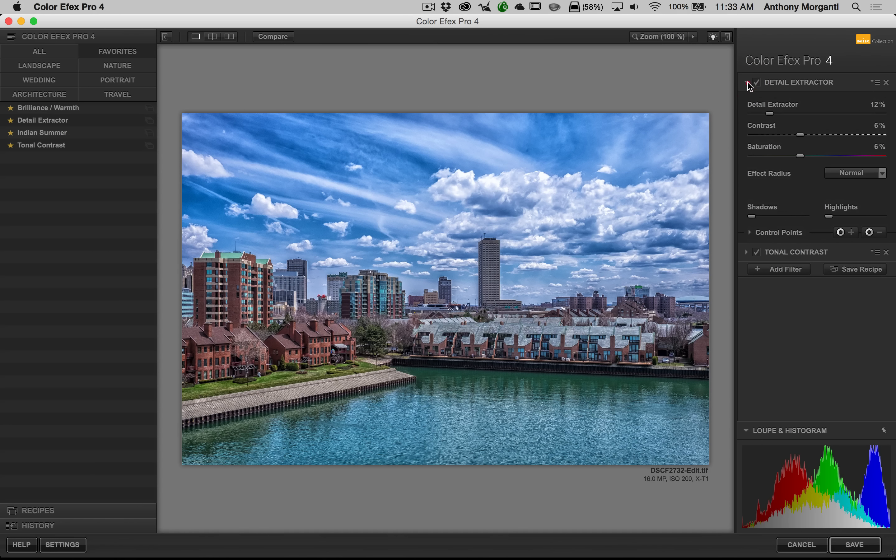
click(748, 252)
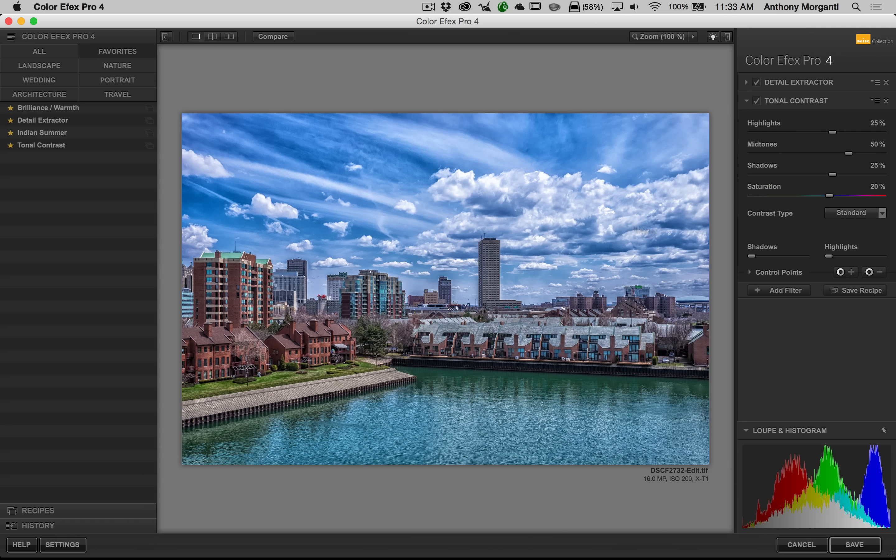
- Try the High Pass, Fine, Balanced and Strong contrast types in Tonal Contrast, and set it to Balanced
click(855, 213)
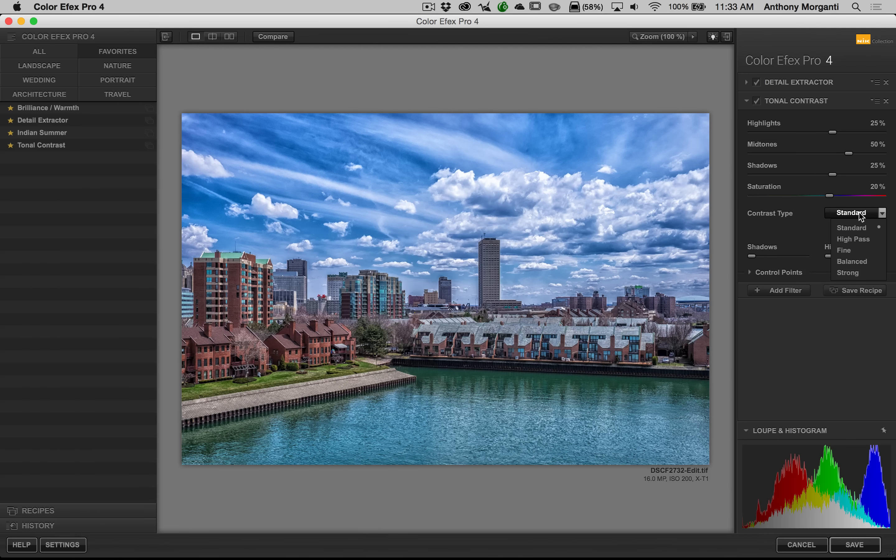
click(851, 239)
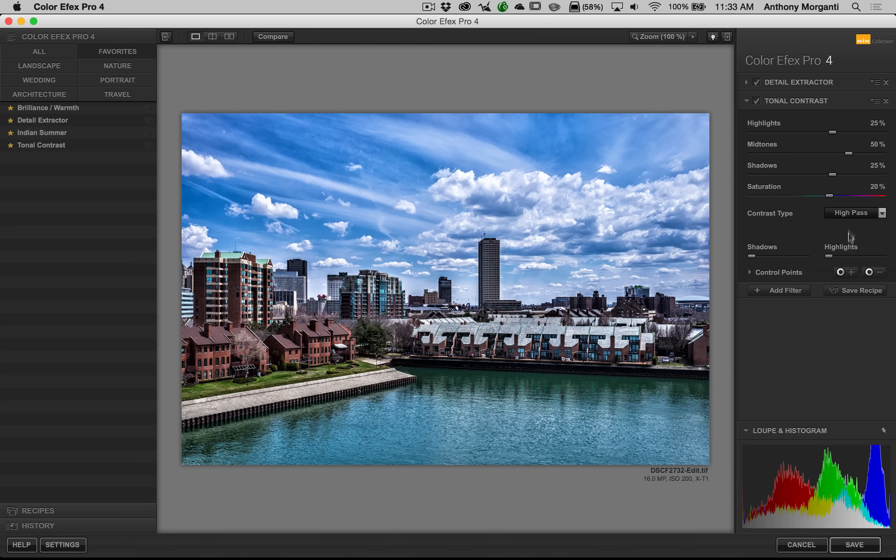
click(853, 213)
click(851, 249)
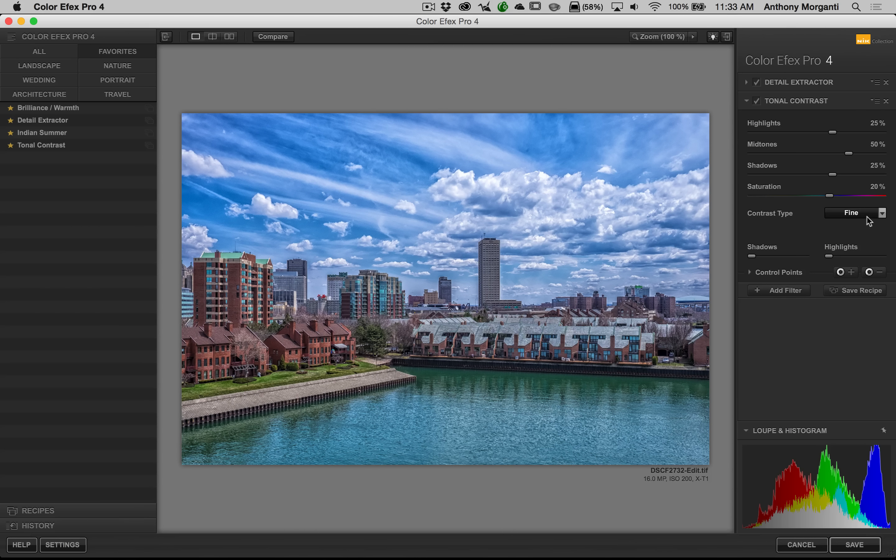
click(867, 217)
click(852, 261)
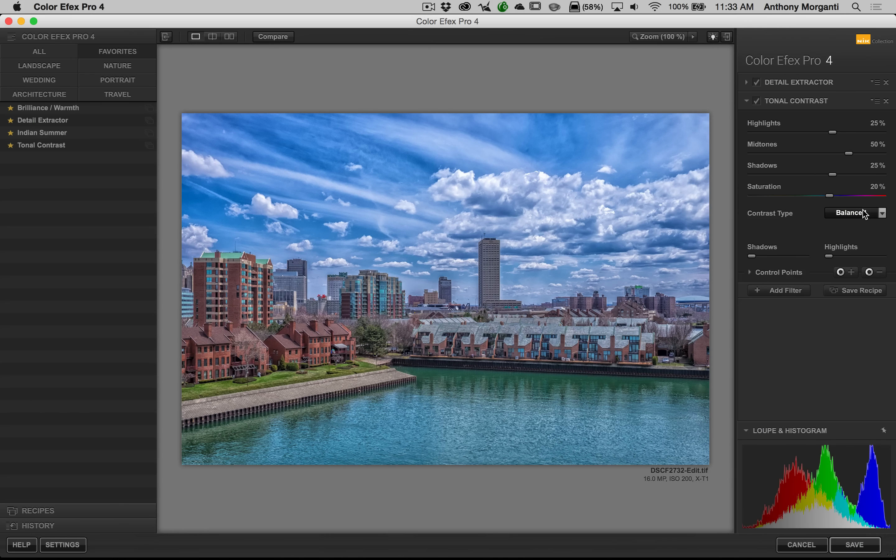
click(855, 216)
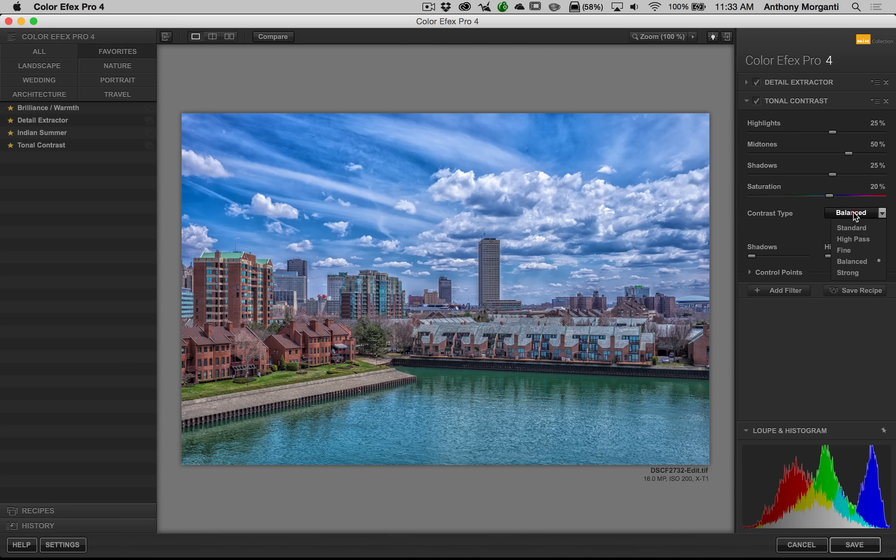
click(853, 273)
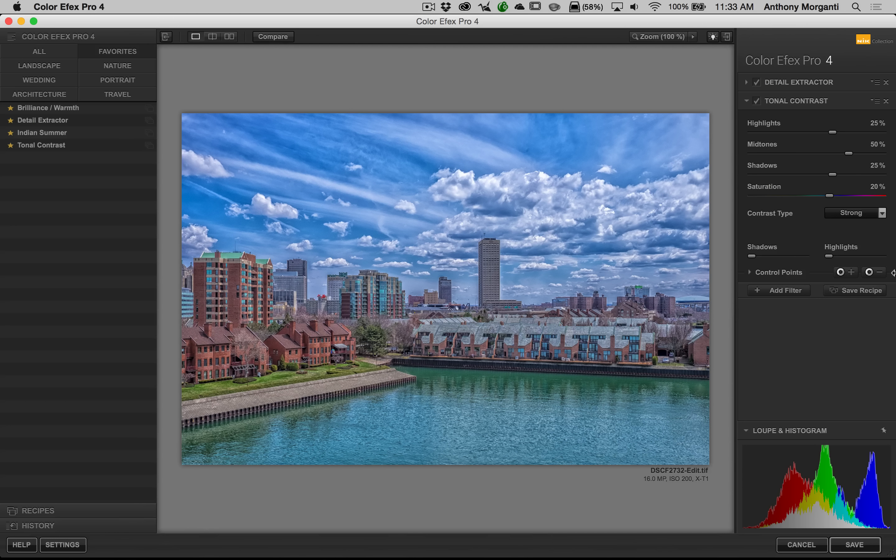
click(854, 215)
click(851, 257)
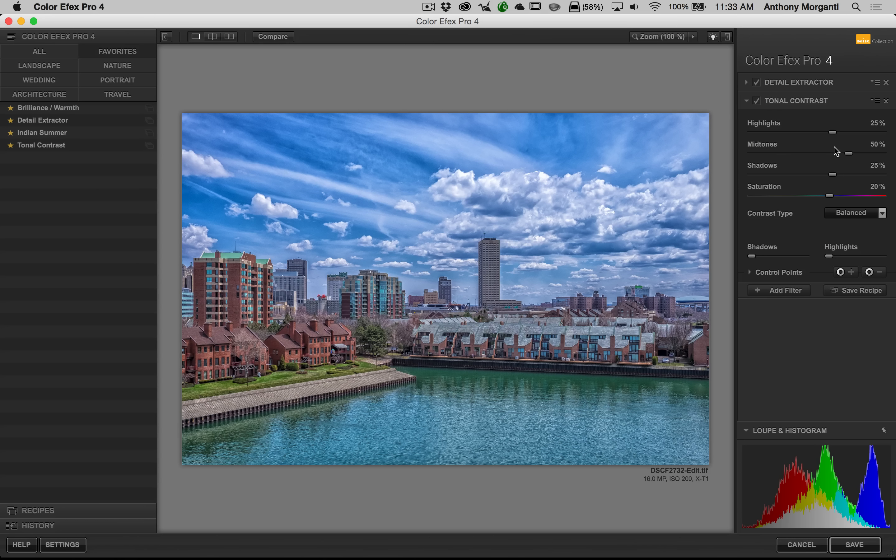
- Set the Tonal Contrast highlights to -50% and midtones to -12%, and compare the photo with the filter off and on
drag(833, 133, 785, 133)
drag(848, 153, 807, 153)
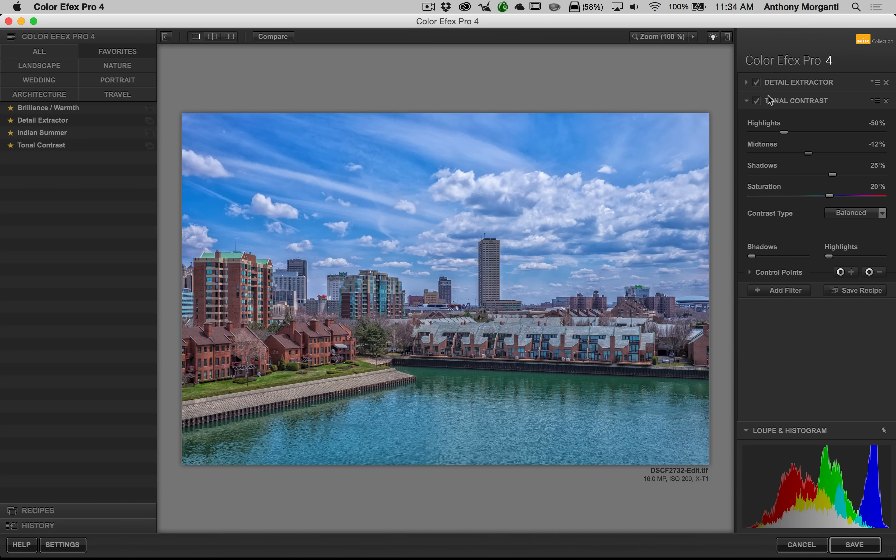
click(758, 103)
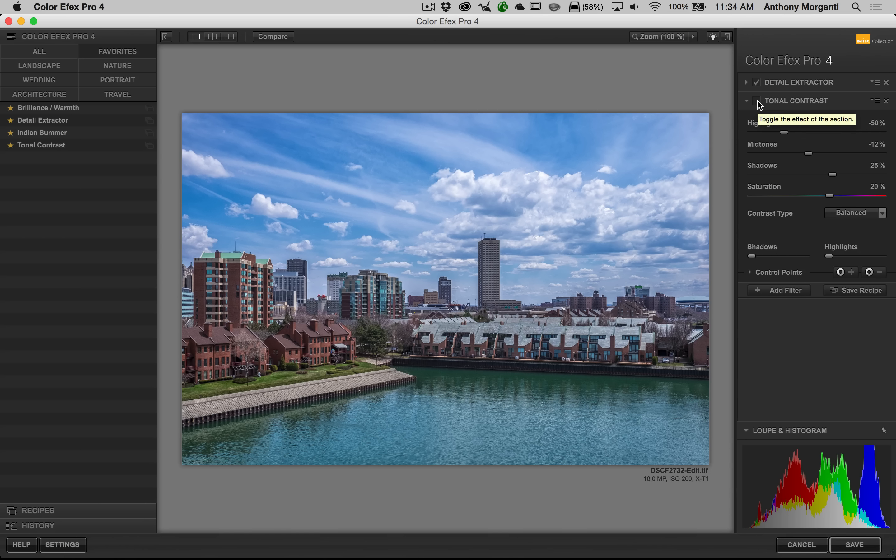
click(758, 102)
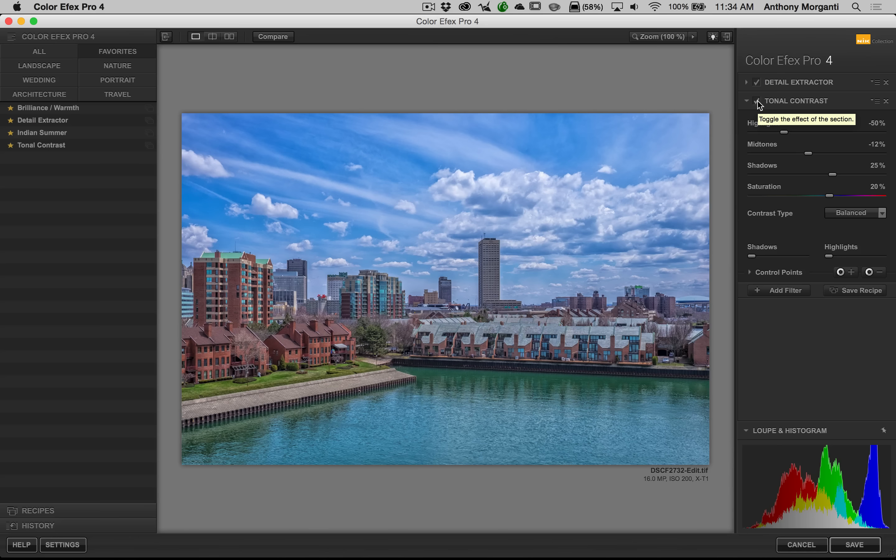
click(757, 103)
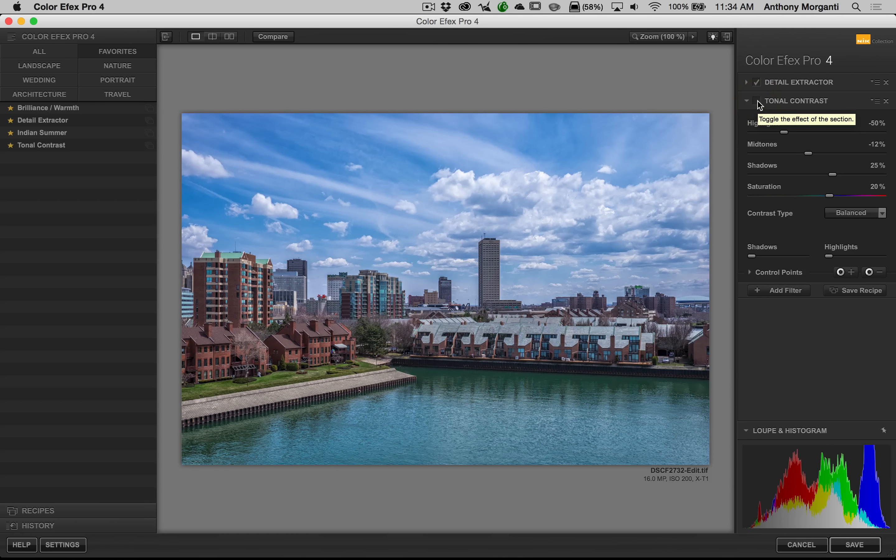
click(757, 103)
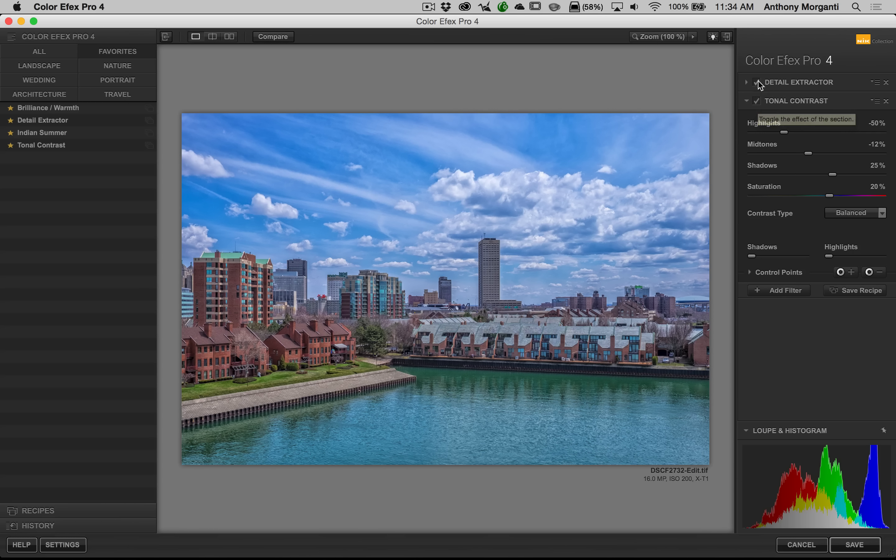
click(758, 82)
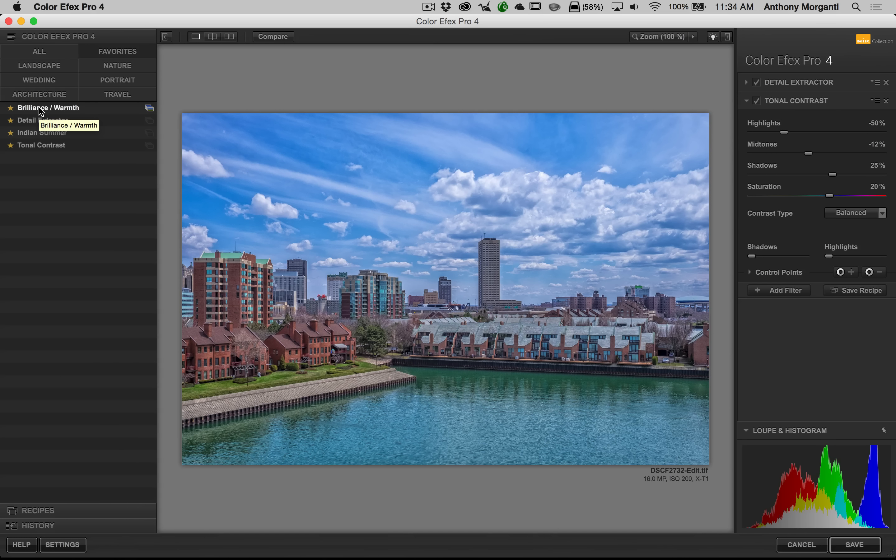
- Stack Brilliance / Warmth as a third filter and compare the photo with it off and on, leaving it enabled
key(shift)
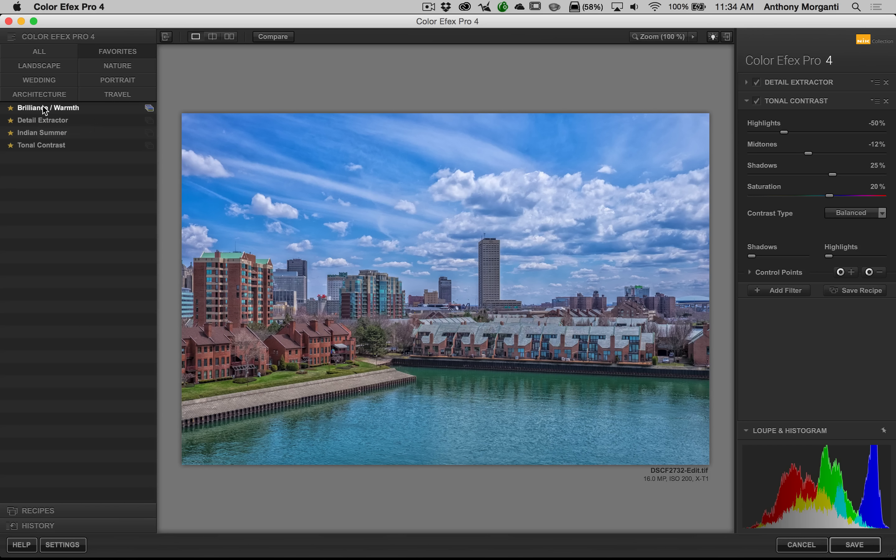
key(shift)
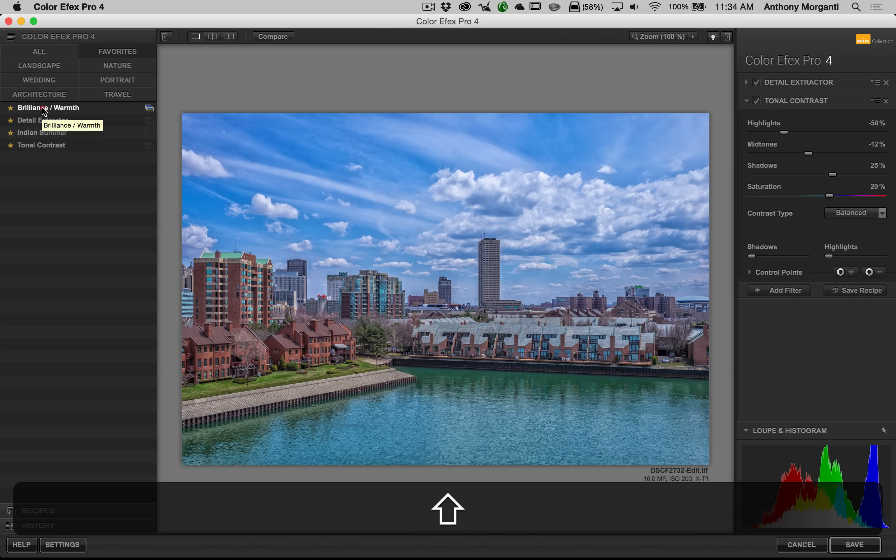
shift+click(44, 109)
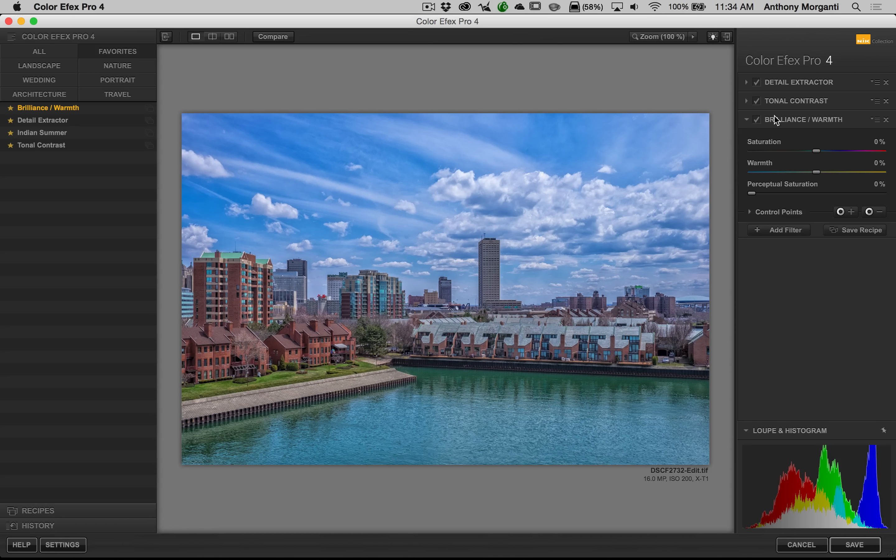
click(756, 120)
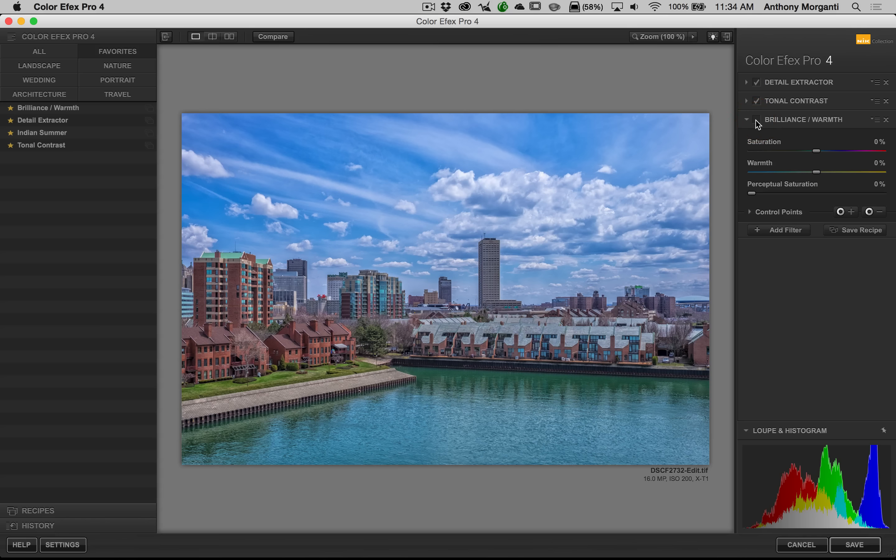
click(757, 121)
click(756, 120)
click(756, 120)
click(756, 120)
click(759, 120)
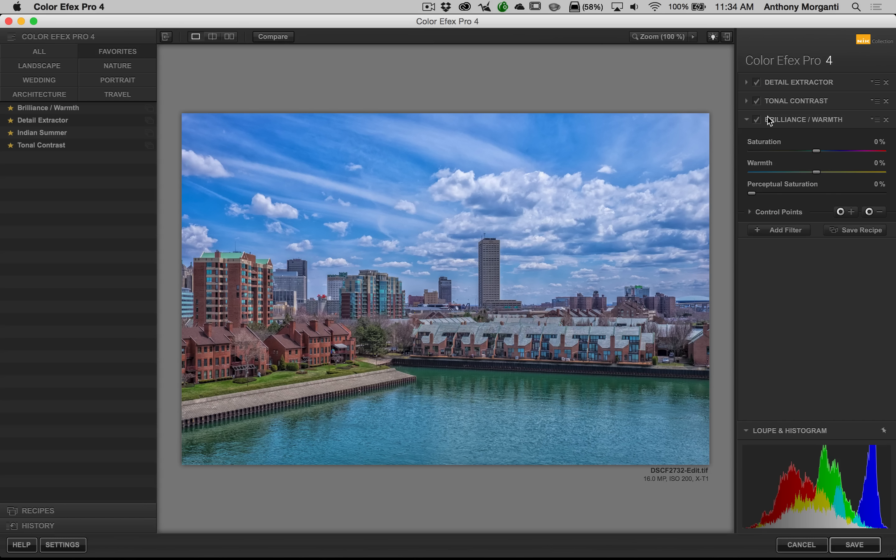
- Save the filter stack as a custom recipe named with the author's first name in possessive form followed by "Cityscapes"
click(854, 233)
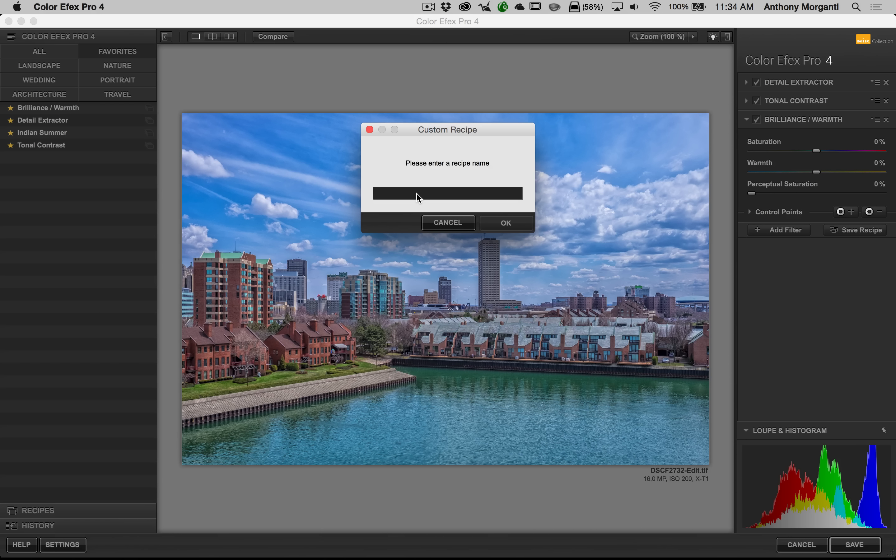
key(shift)
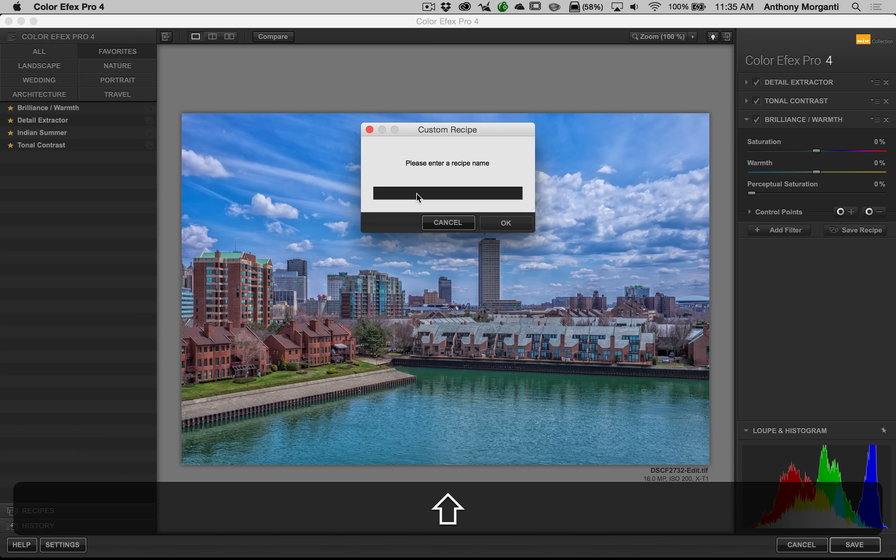
text(Tony's )
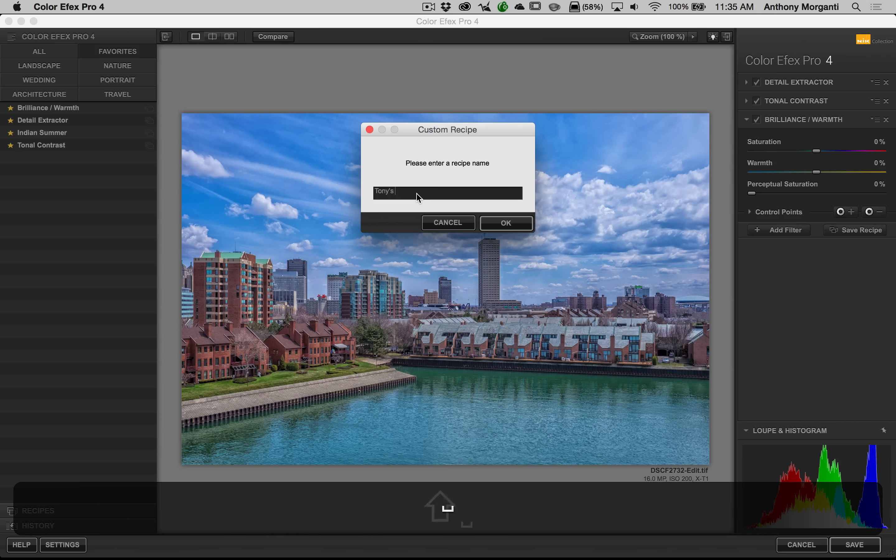
text(Cityscap)
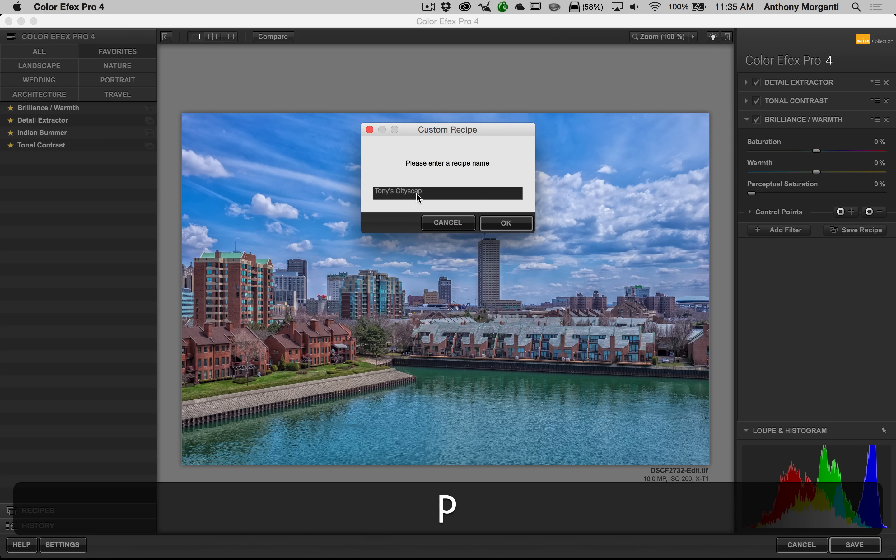
text(es)
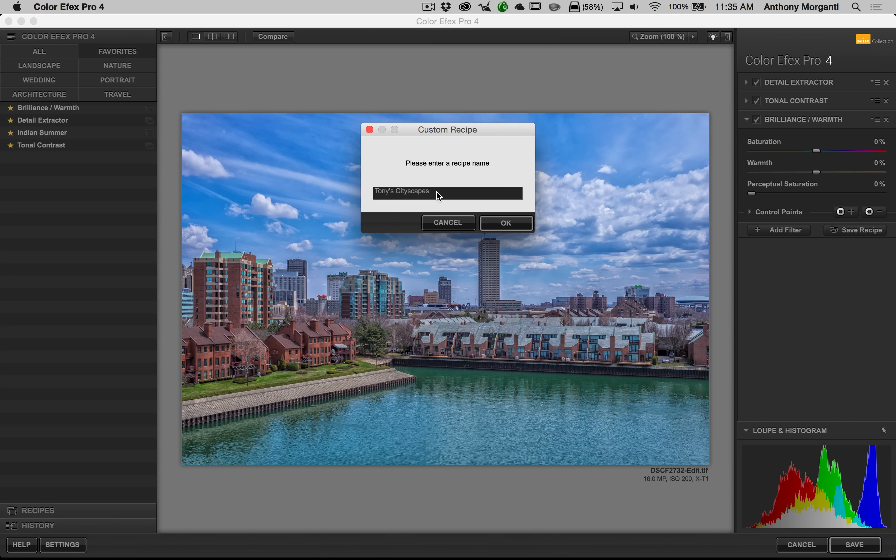
click(506, 224)
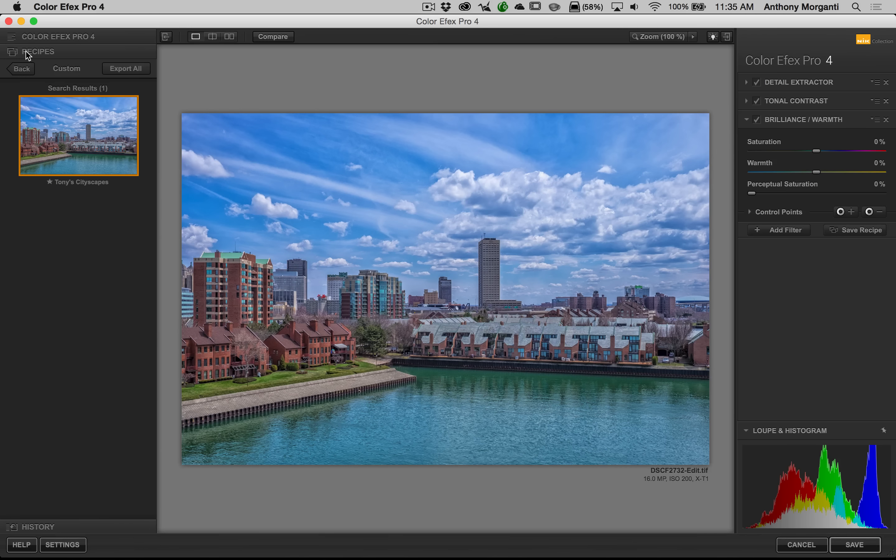
- Try to apply the saved cityscapes recipe to the photo, but decline replacing the current filters
mouse_move(81, 155)
mouse_move(76, 110)
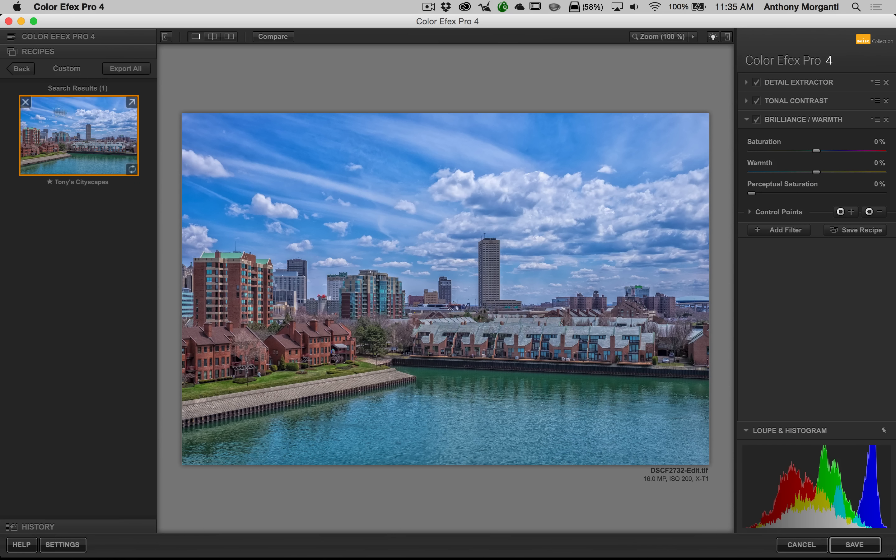
click(77, 129)
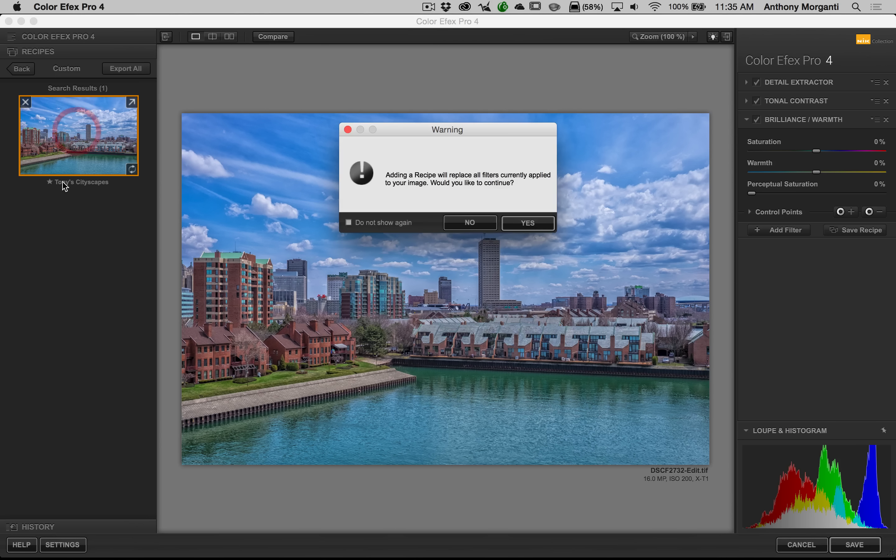
click(464, 224)
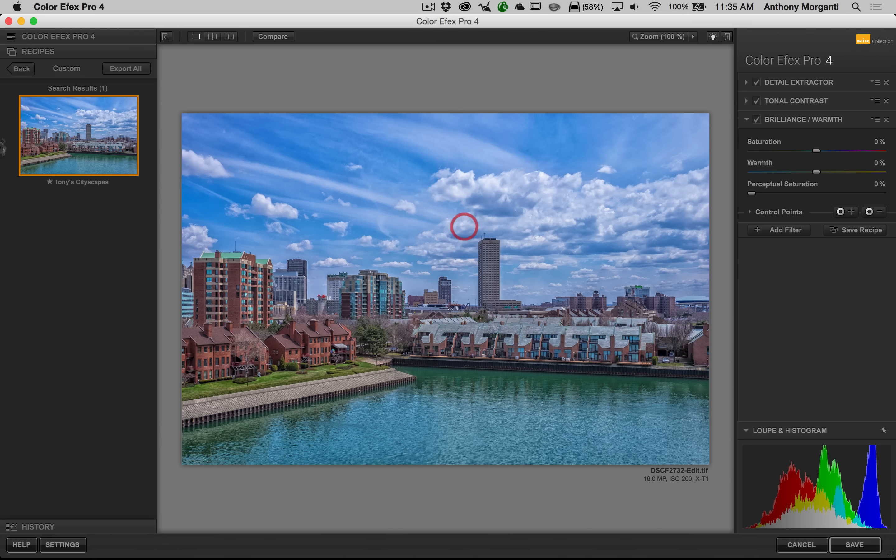
- Return to the favorite filters list and view the control point and reset options of Brilliance / Warmth
click(35, 37)
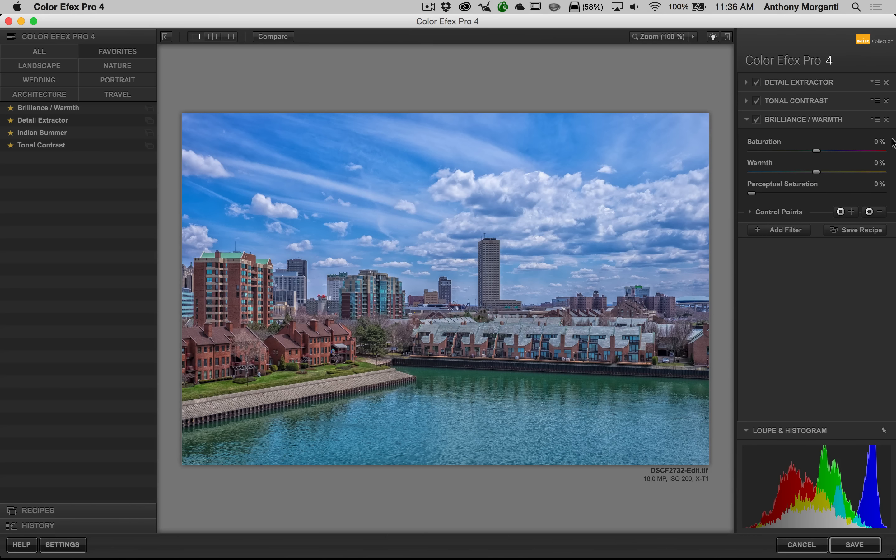
click(877, 120)
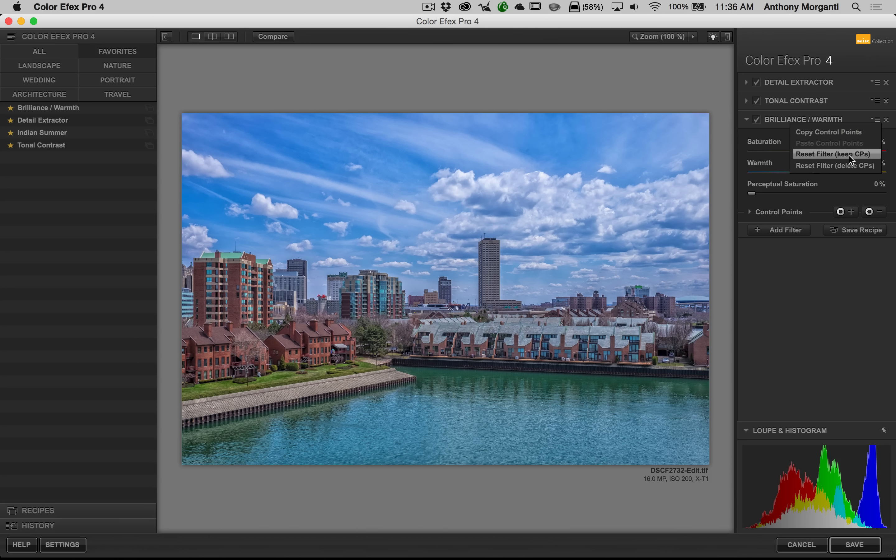
click(869, 121)
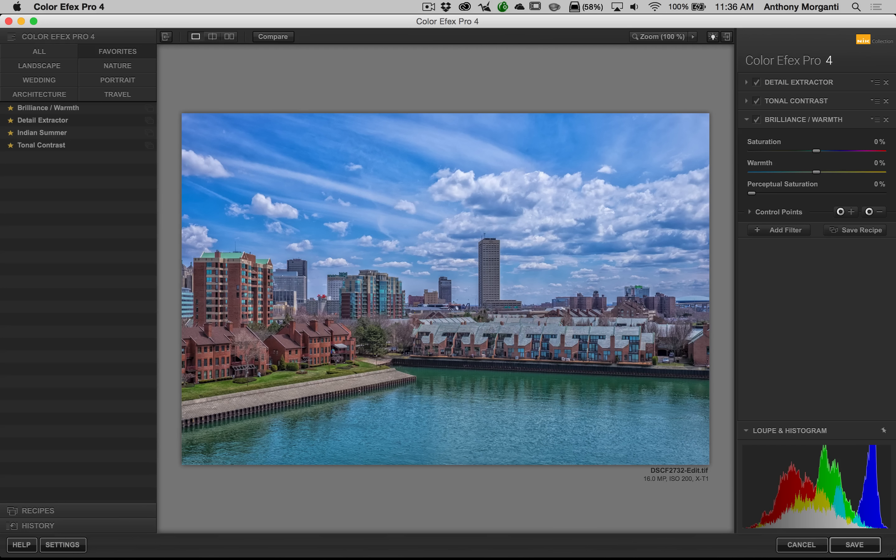
- Save the filtered photo back to Lightroom, inspect the tower and waterfront houses at 1:1, and return to the fitted view
click(853, 547)
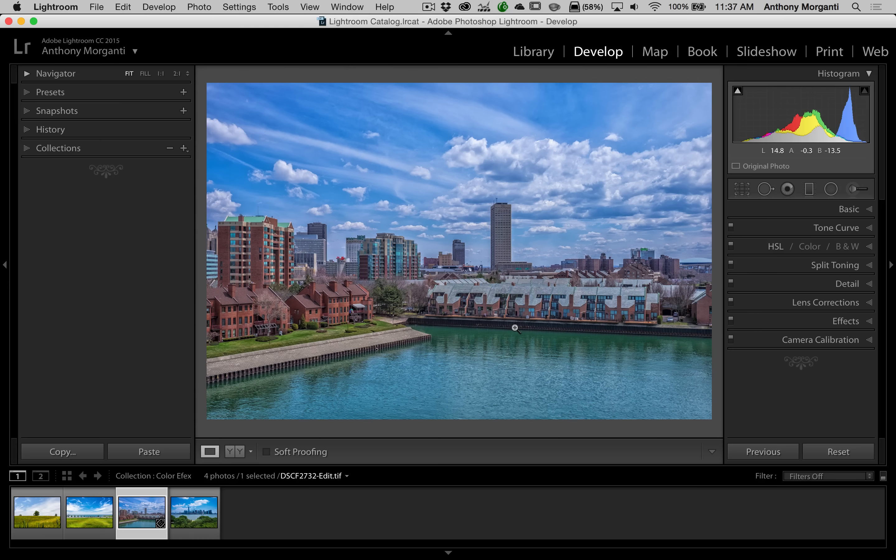
click(524, 235)
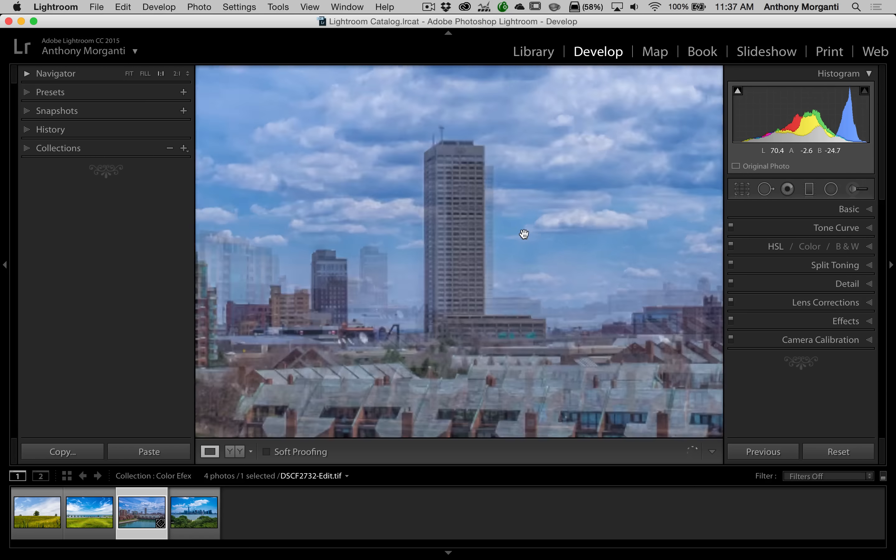
drag(476, 276, 449, 105)
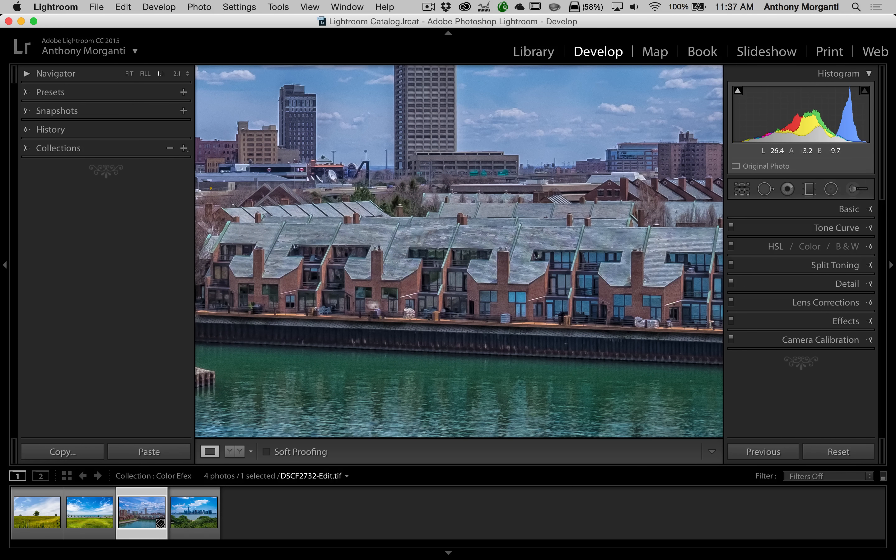
click(608, 266)
click(457, 189)
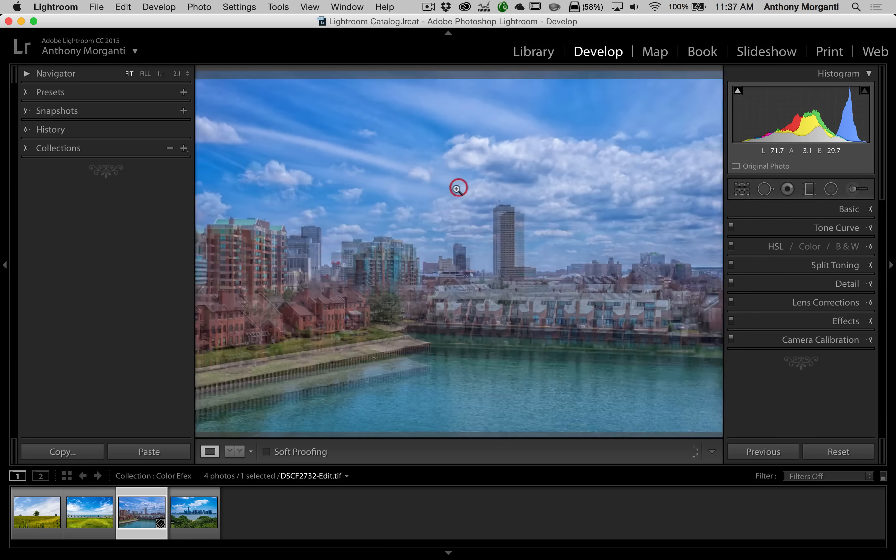